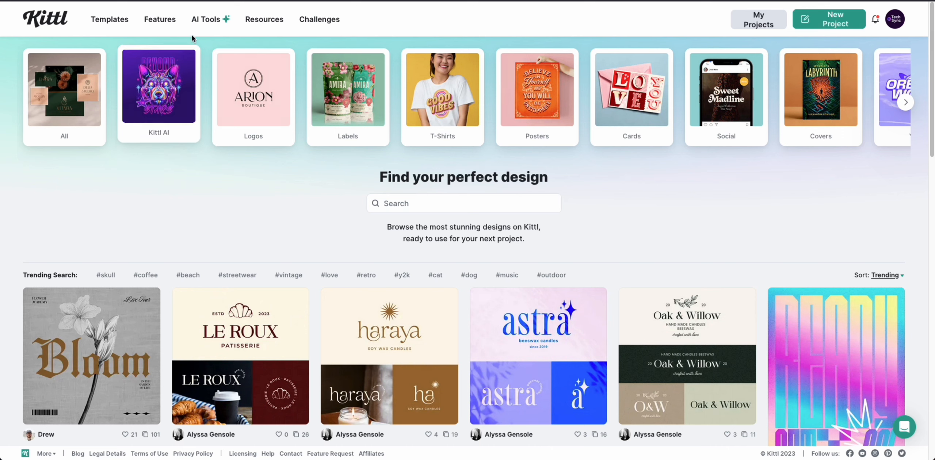
Create a new project from the Merch by Amazon T-Shirt preset (4500 × 5400 px, 300 DPI).
{"action": "mouse_move", "coordinate": [212, 19]}
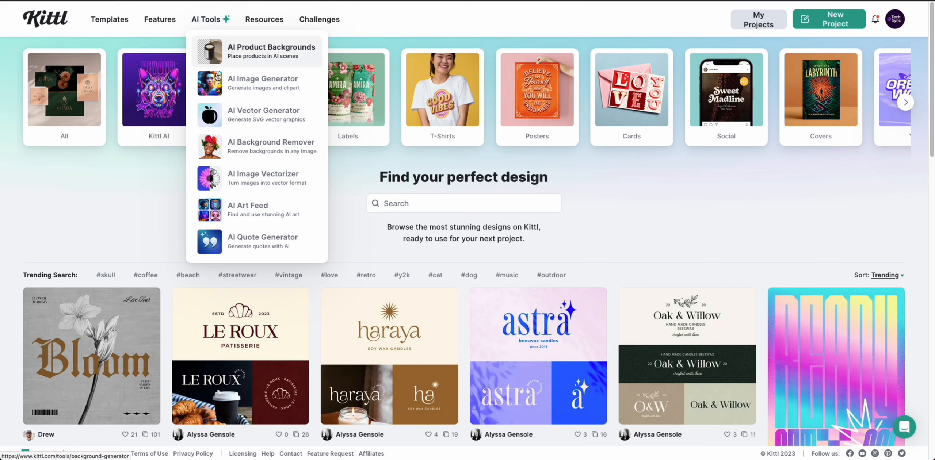
{"action": "left_click", "coordinate": [231, 244]}
{"action": "mouse_move", "coordinate": [219, 17]}
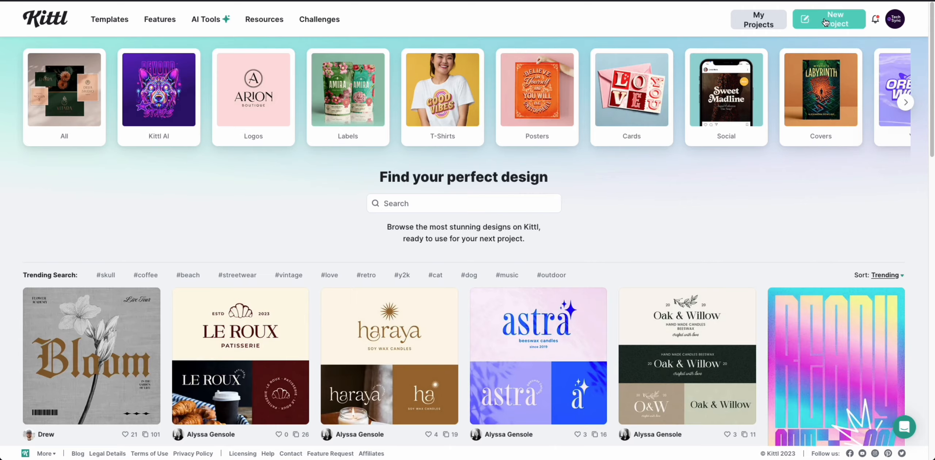
{"action": "left_click", "coordinate": [825, 23]}
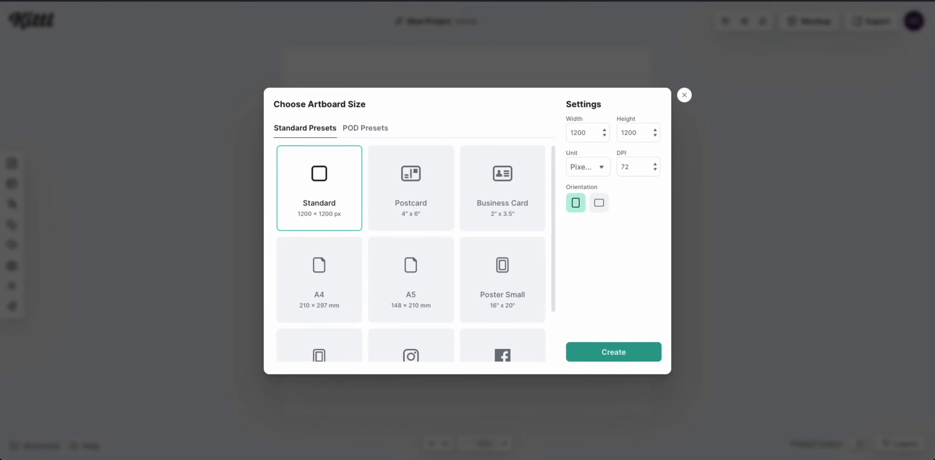
{"action": "left_click", "coordinate": [370, 136]}
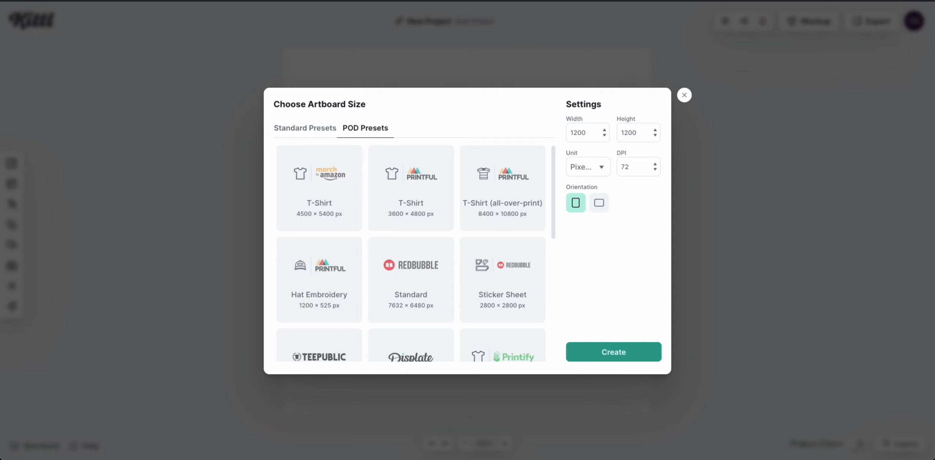
{"action": "left_click", "coordinate": [340, 199]}
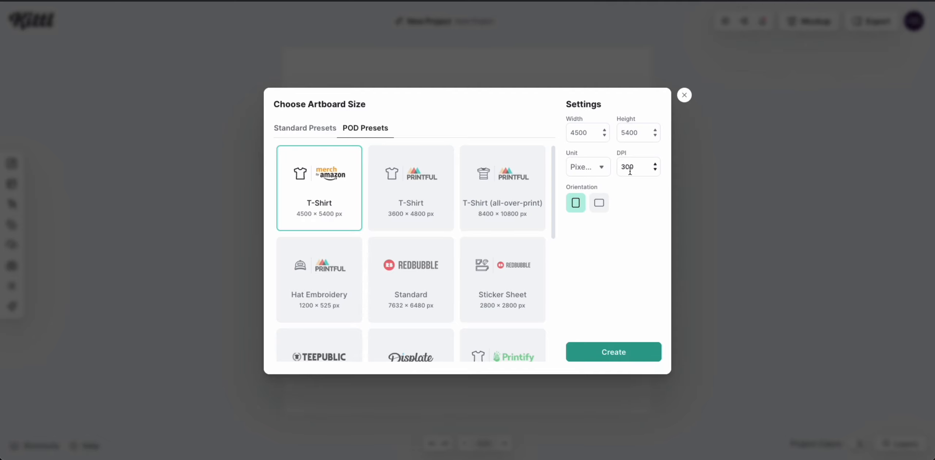
{"action": "left_click", "coordinate": [620, 348]}
{"action": "left_click", "coordinate": [434, 21]}
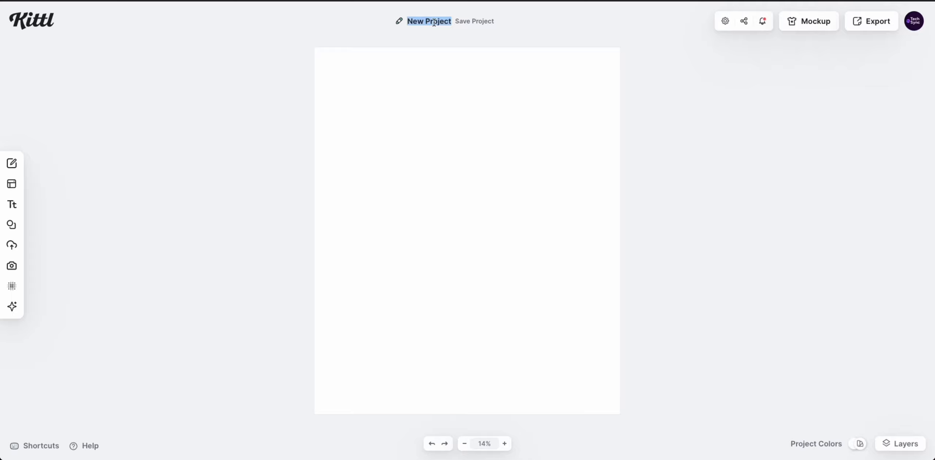
Title the project 'Calculating Joy For a Happy Engineer' and set the artboard background to black (000000).
{"action": "type", "text": "Calcula"}
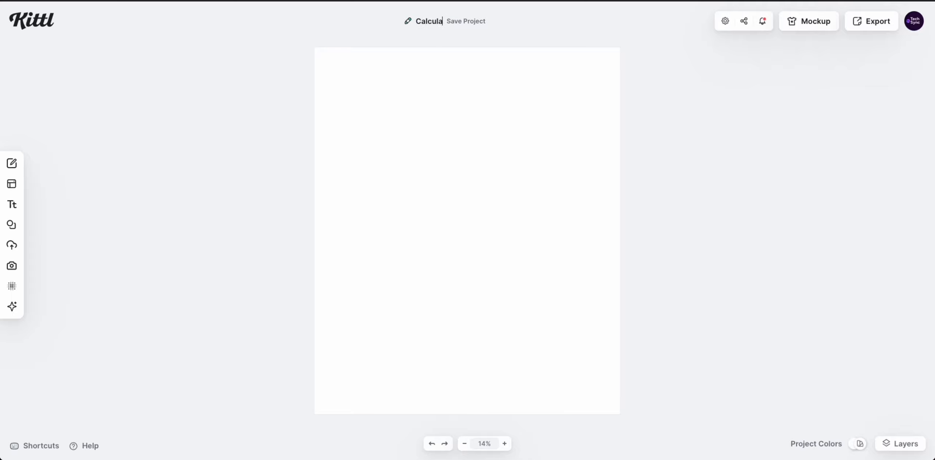
{"action": "type", "text": "ting Joy"}
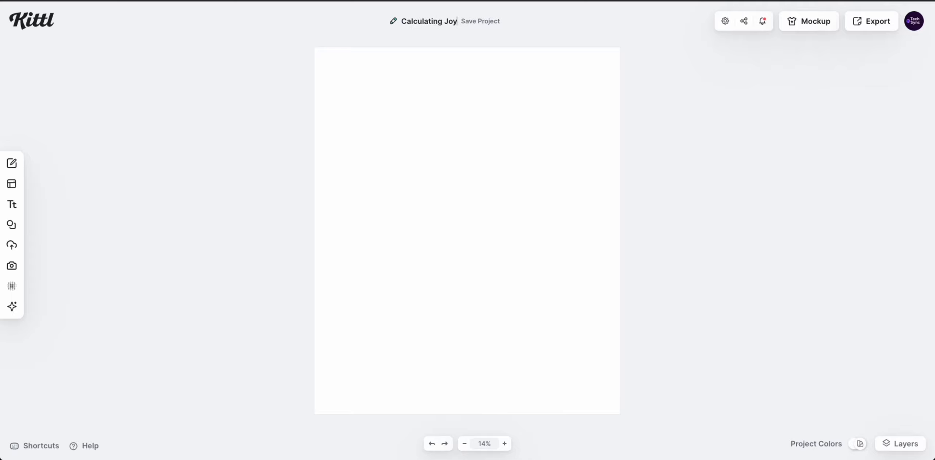
{"action": "type", "text": " For a Happy"}
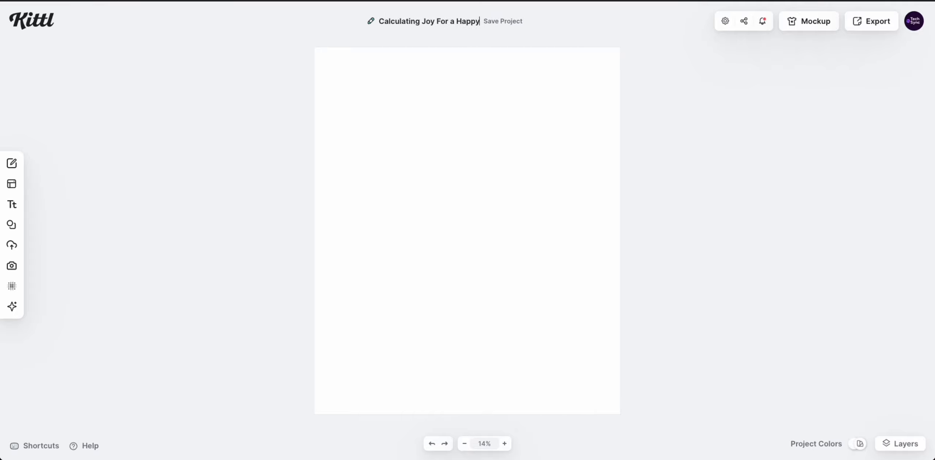
{"action": "type", "text": " Engineer"}
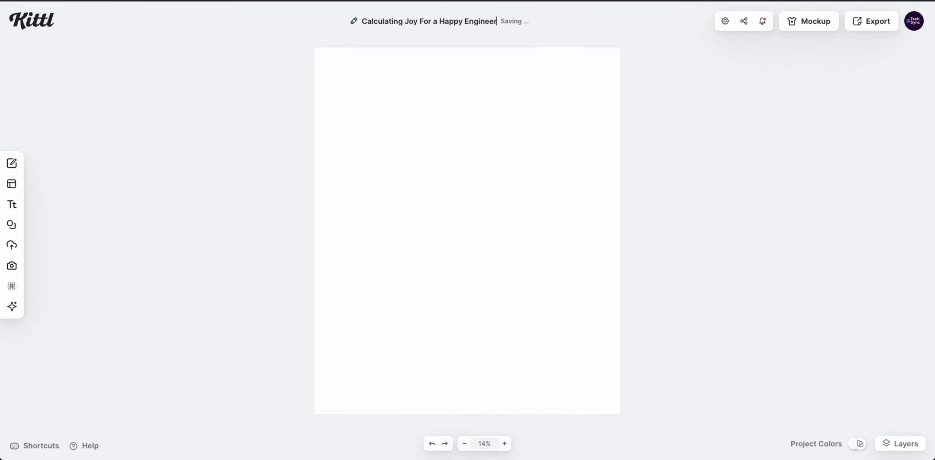
{"action": "left_click", "coordinate": [470, 101]}
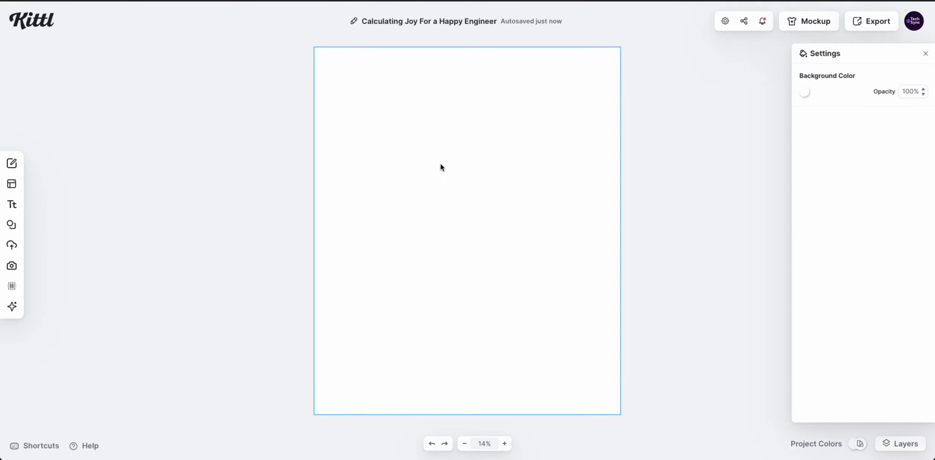
{"action": "left_click", "coordinate": [275, 163]}
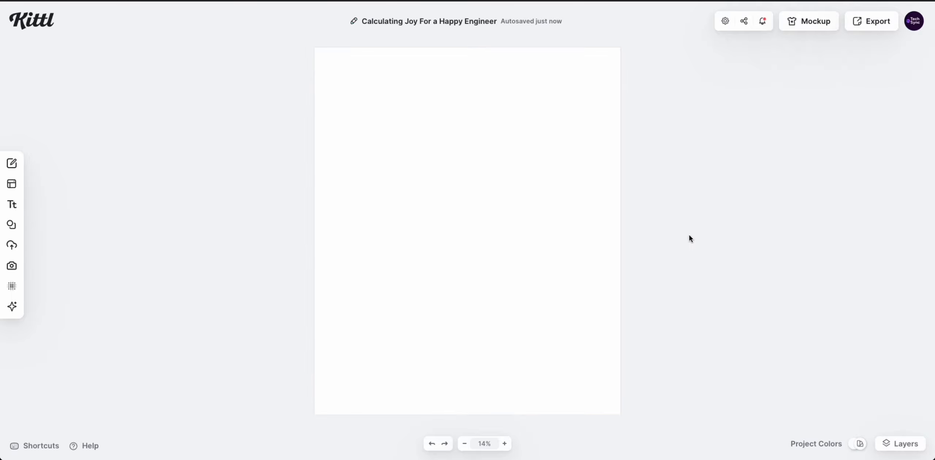
{"action": "left_click", "coordinate": [514, 147]}
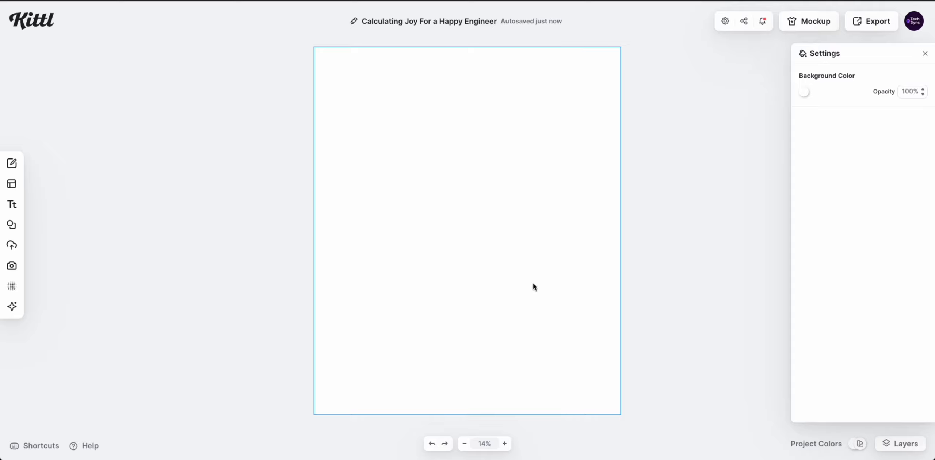
{"action": "left_click", "coordinate": [804, 94]}
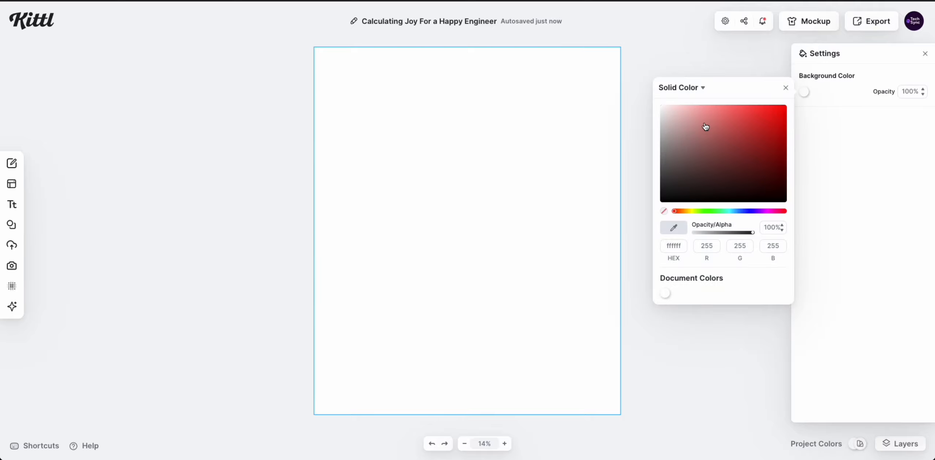
{"action": "left_click_drag", "start_coordinate": [705, 127], "coordinate": [819, 235]}
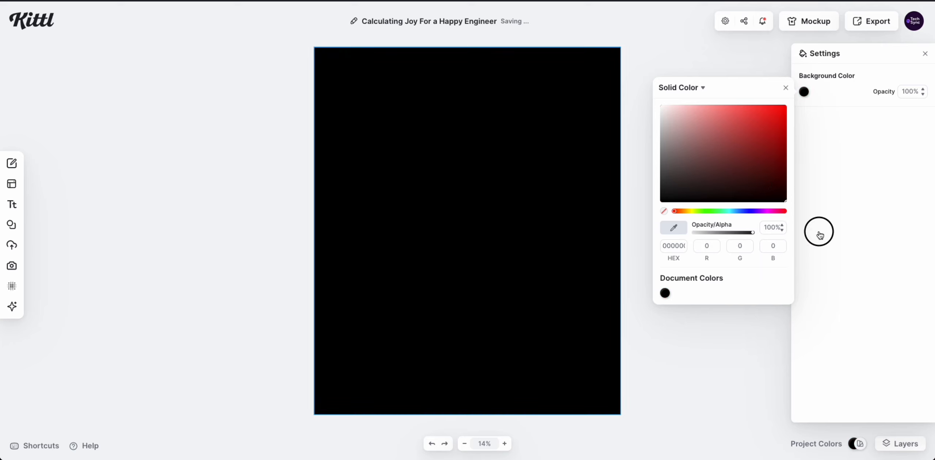
{"action": "left_click", "coordinate": [677, 247]}
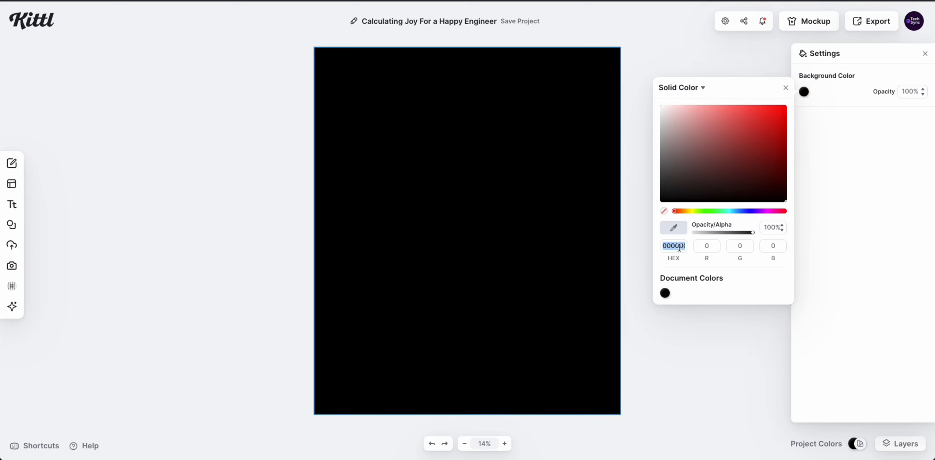
{"action": "left_click", "coordinate": [80, 187]}
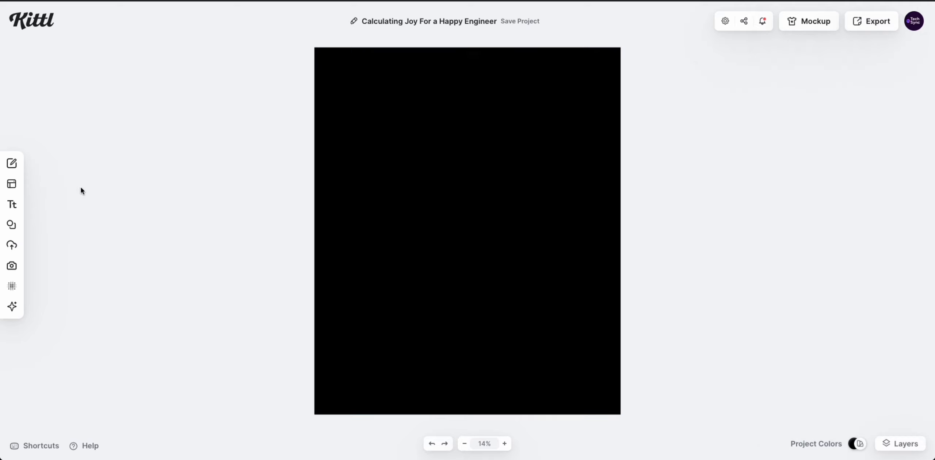
Add a default Roboto Bold headline at size 72 to the artboard from the text presets.
{"action": "left_click", "coordinate": [15, 207]}
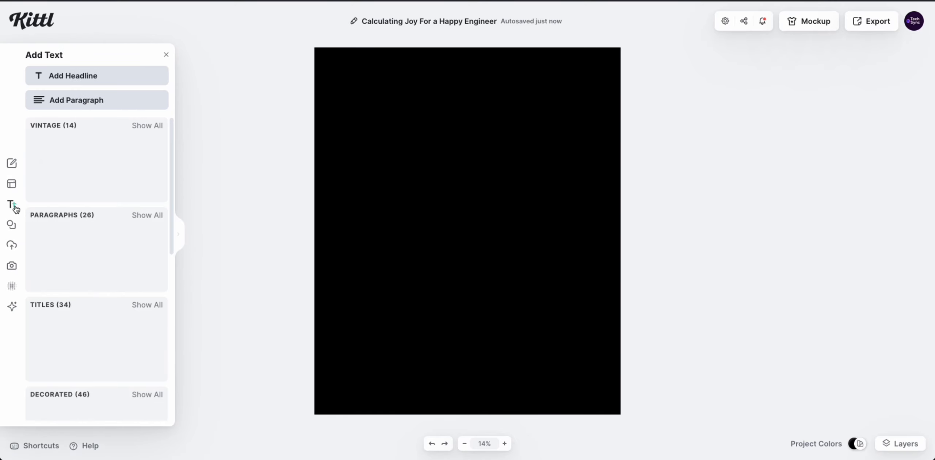
{"action": "left_click", "coordinate": [182, 239]}
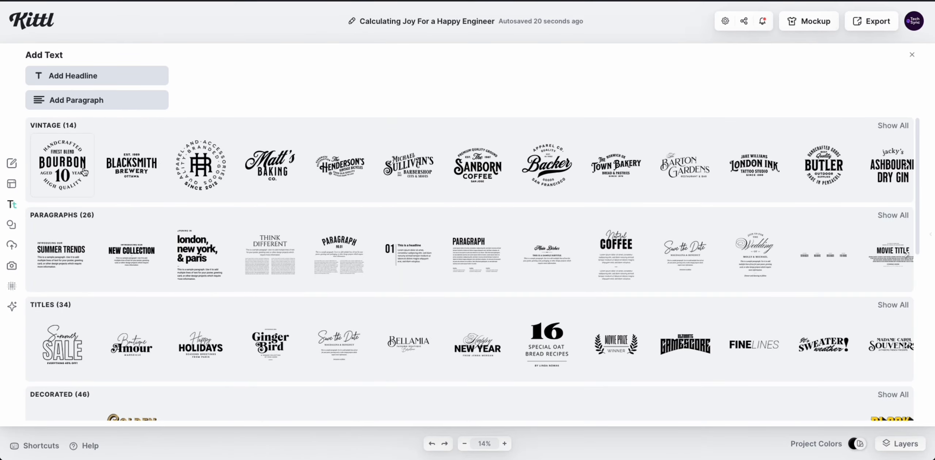
{"action": "scroll", "coordinate": [450, 336], "scroll_direction": "down", "scroll_amount": 1}
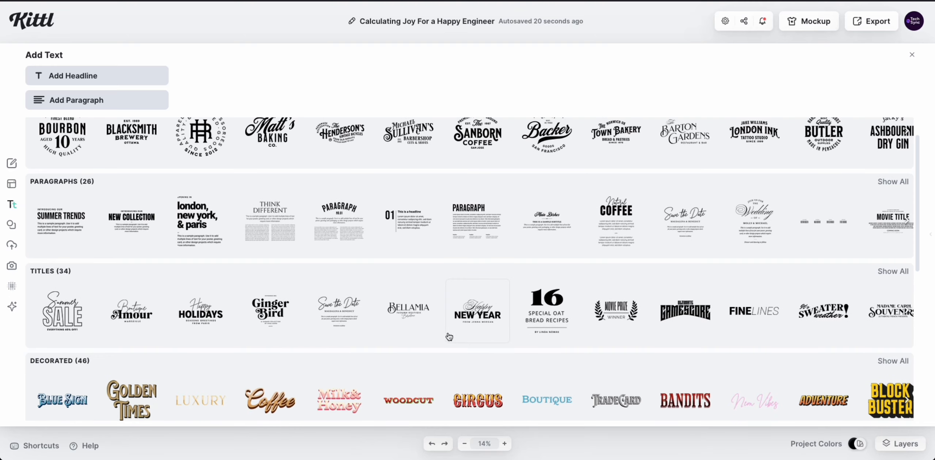
{"action": "scroll", "coordinate": [439, 329], "scroll_direction": "up", "scroll_amount": 1}
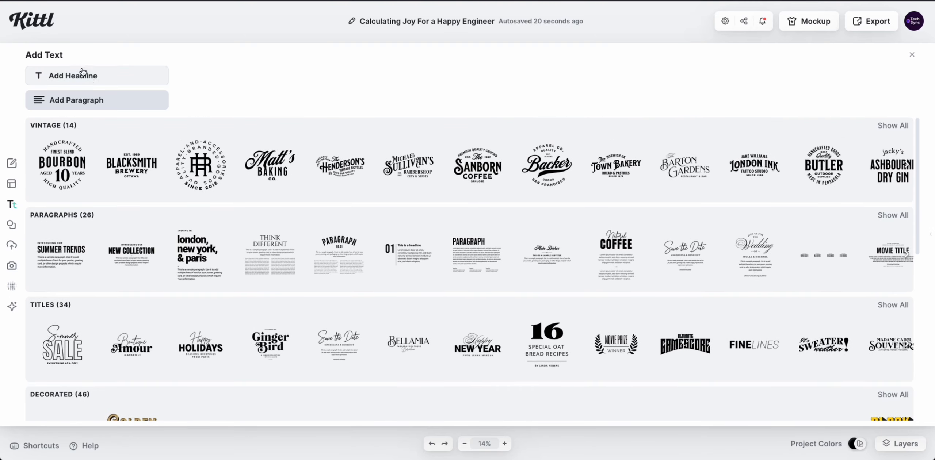
{"action": "left_click", "coordinate": [88, 75]}
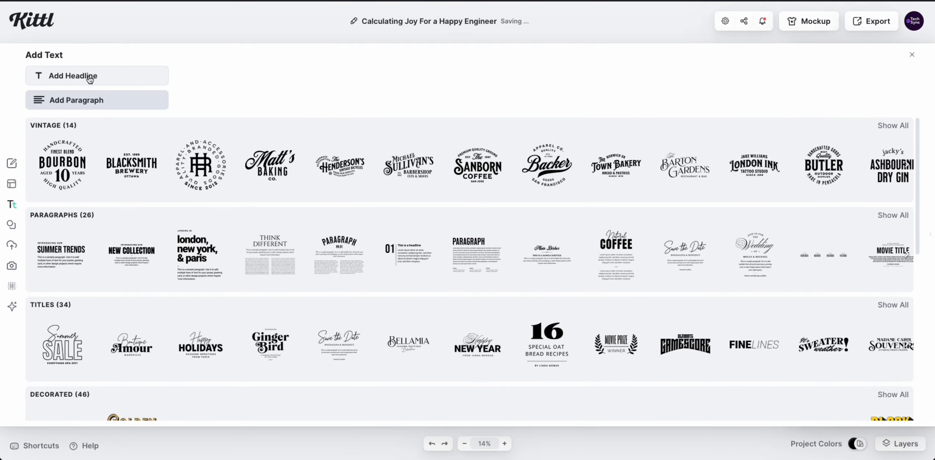
{"action": "left_click", "coordinate": [912, 55]}
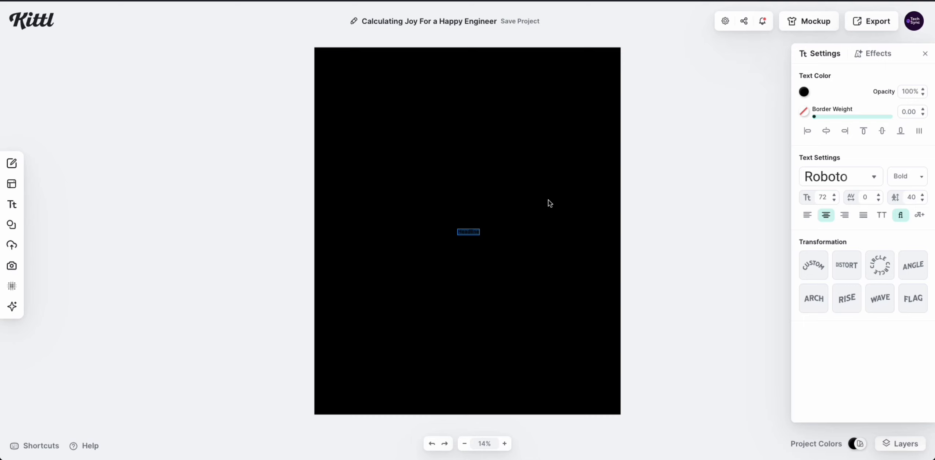
Set the headline's font size to 300 and make its colour white.
{"action": "left_click", "coordinate": [825, 196]}
{"action": "type", "text": "300"}
{"action": "key", "text": "Return"}
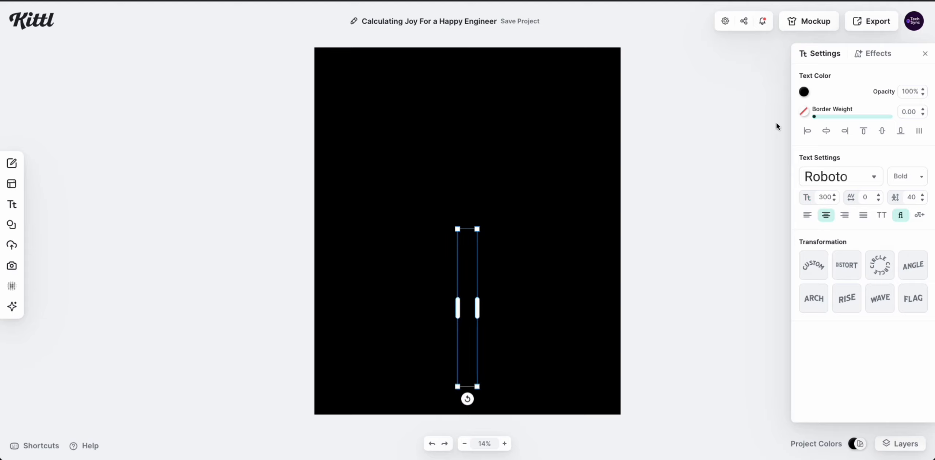
{"action": "left_click", "coordinate": [803, 95]}
{"action": "left_click_drag", "start_coordinate": [694, 126], "coordinate": [627, 100]}
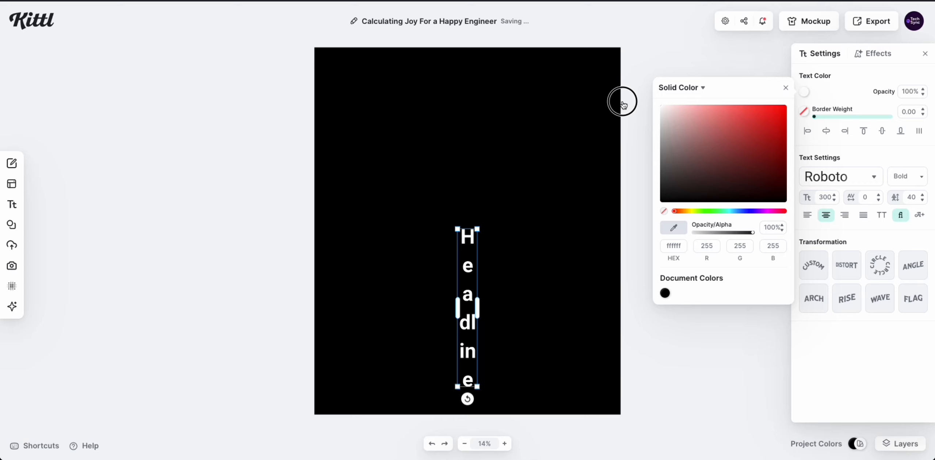
{"action": "left_click", "coordinate": [445, 302]}
Widen the headline to one line, move it to the top, and enlarge it to size 553.
{"action": "left_click", "coordinate": [465, 303]}
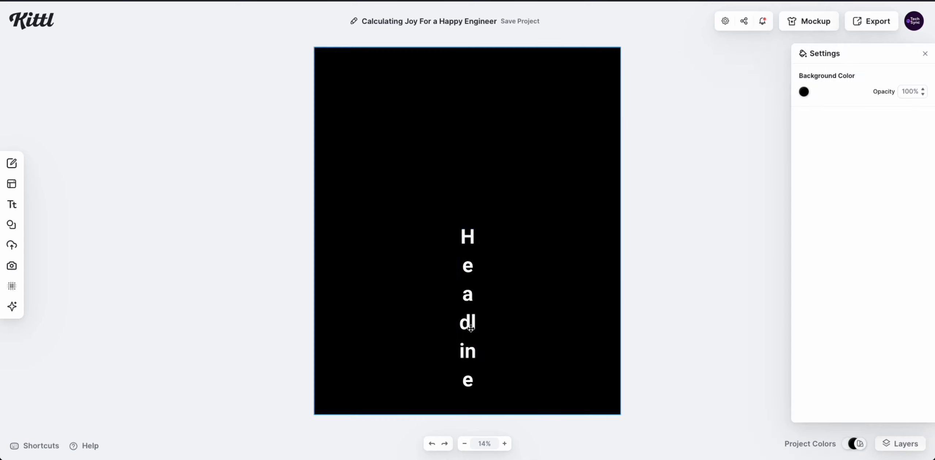
{"action": "left_click", "coordinate": [471, 329]}
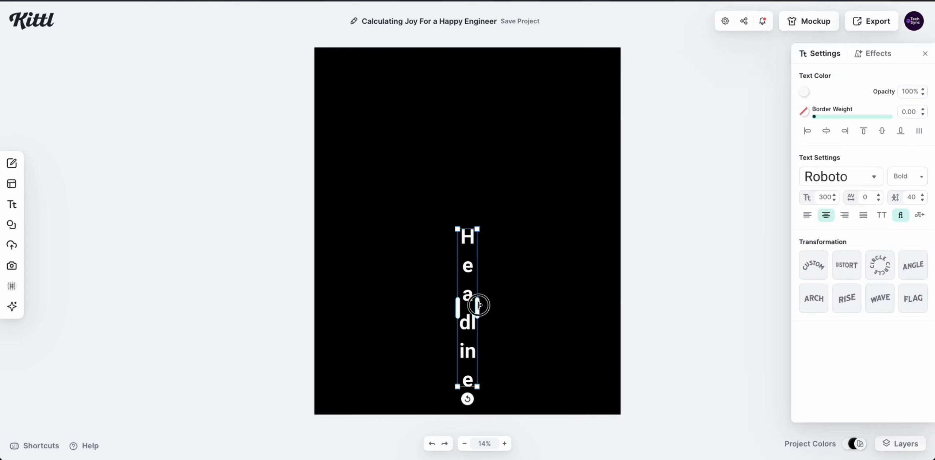
{"action": "left_click_drag", "start_coordinate": [477, 307], "coordinate": [567, 299]}
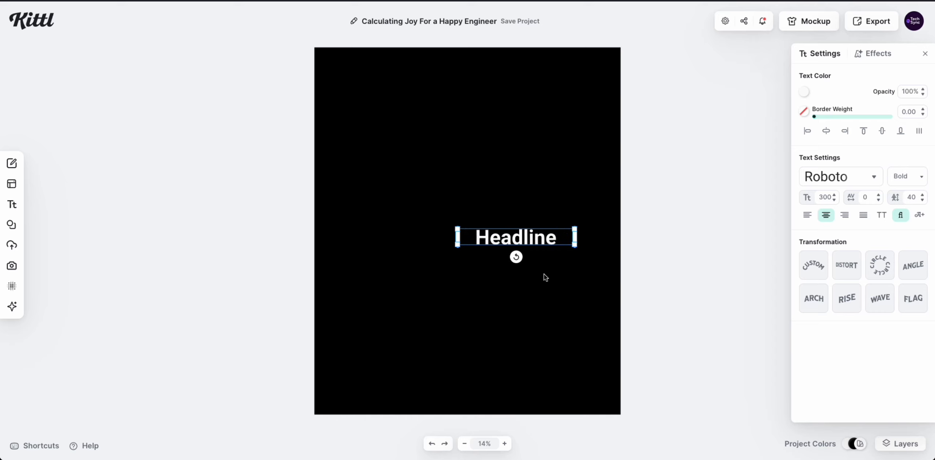
{"action": "left_click_drag", "start_coordinate": [518, 232], "coordinate": [466, 100]}
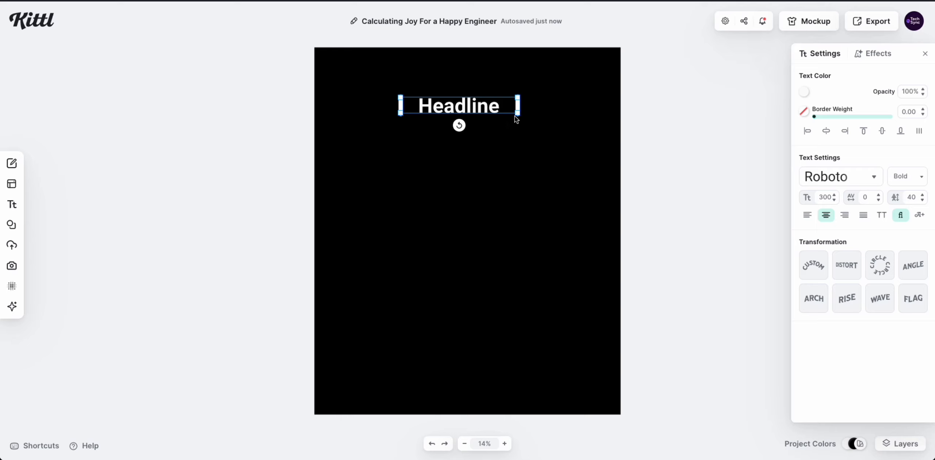
{"action": "left_click_drag", "start_coordinate": [517, 115], "coordinate": [601, 144]}
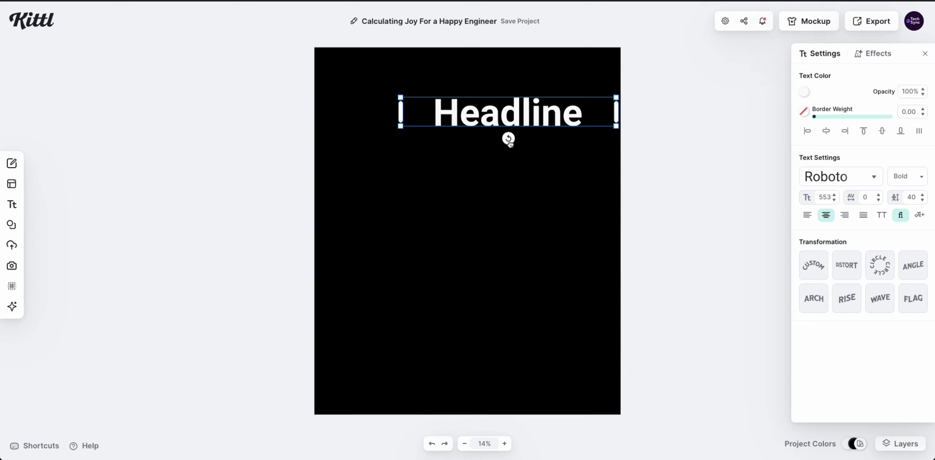
Centre the headline and replace its text with 'Calculating Joy'.
{"action": "left_click", "coordinate": [828, 136]}
{"action": "double_click", "coordinate": [468, 113]}
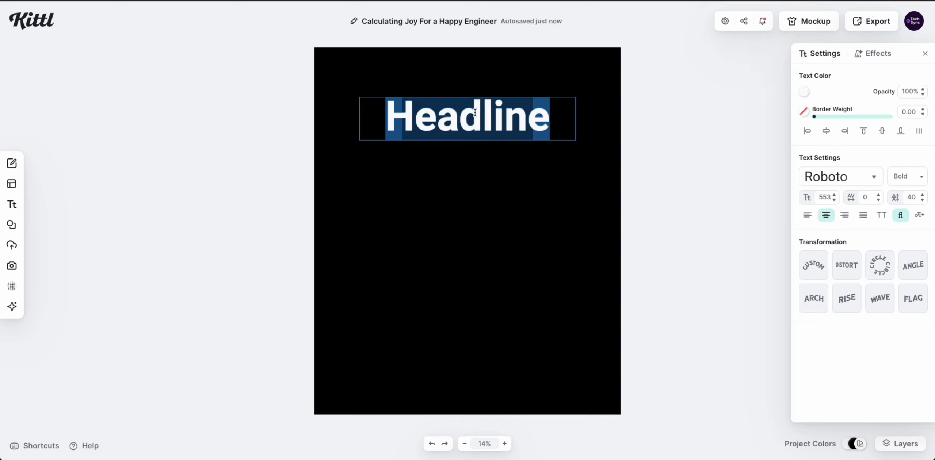
{"action": "type", "text": "Calculating"}
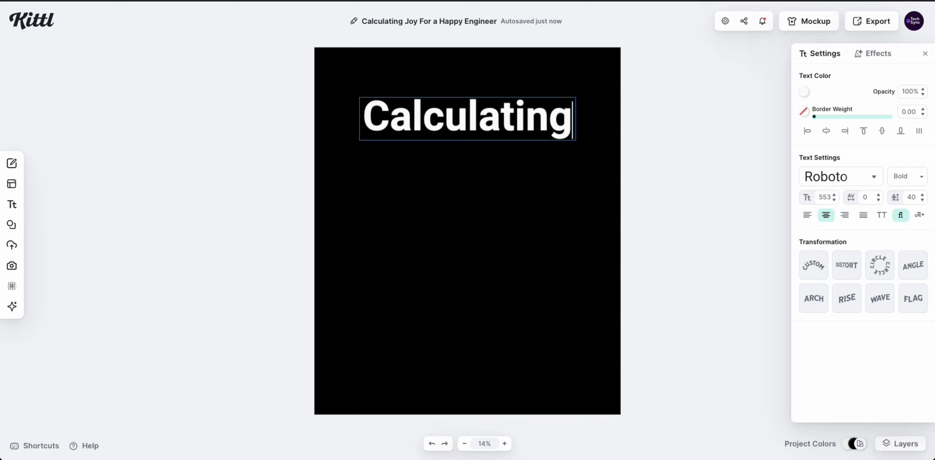
{"action": "key", "text": "Return"}
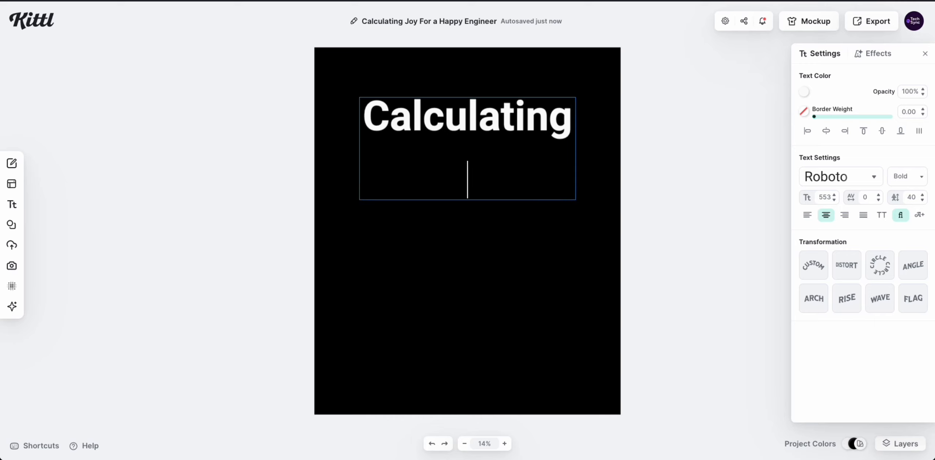
{"action": "type", "text": "Joy"}
{"action": "key", "text": "Return"}
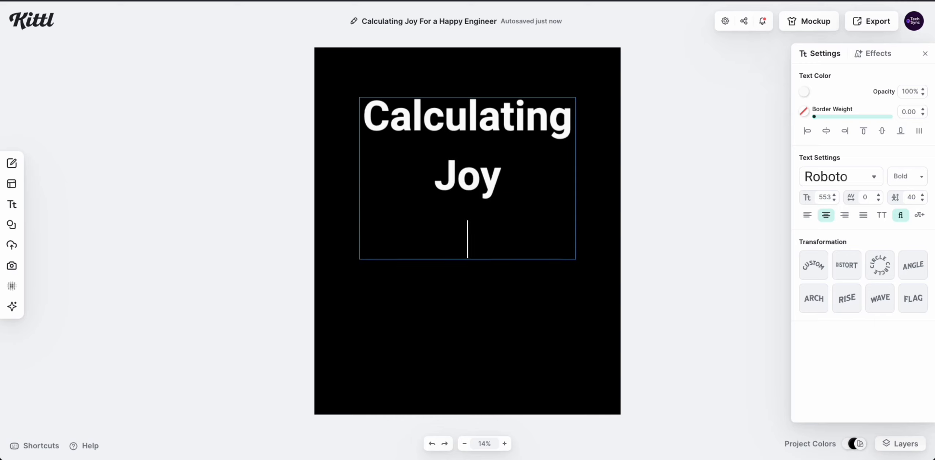
{"action": "key", "text": "BackSpace"}
{"action": "key", "text": "Escape"}
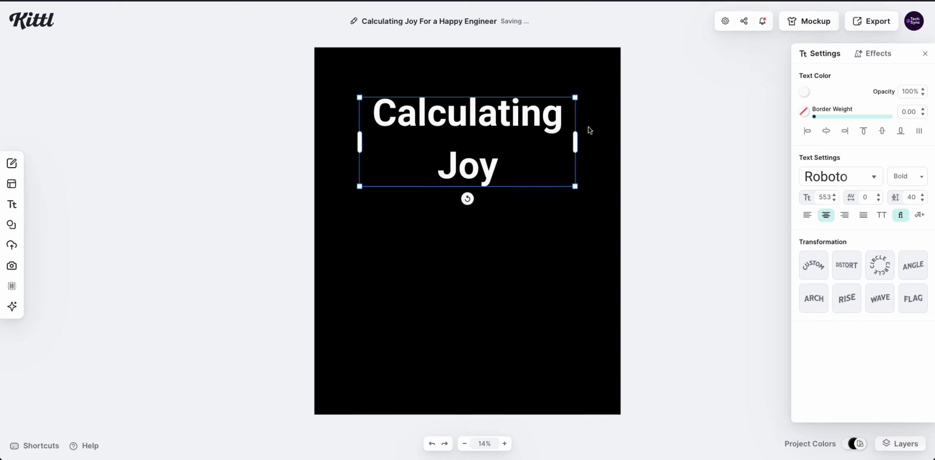
Widen the title box so it fits one line and centre it on the canvas.
{"action": "left_click_drag", "start_coordinate": [576, 137], "coordinate": [626, 137]}
{"action": "left_click_drag", "start_coordinate": [628, 137], "coordinate": [629, 137]}
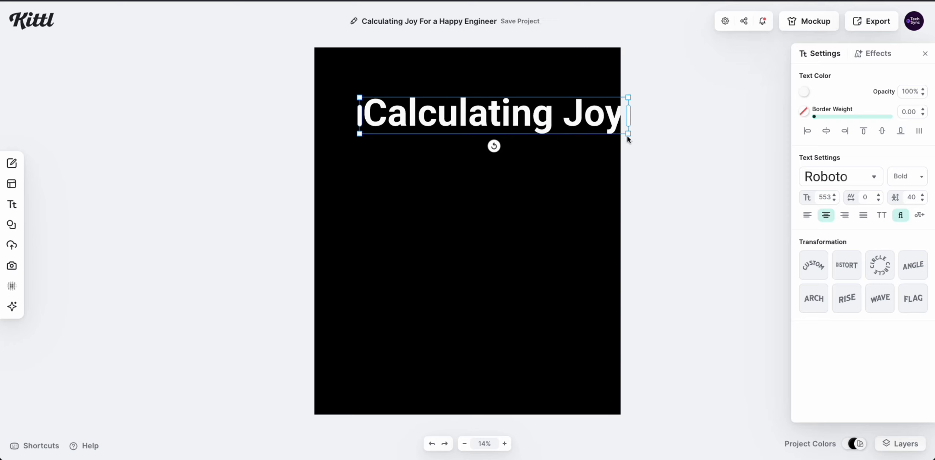
{"action": "left_click", "coordinate": [827, 132]}
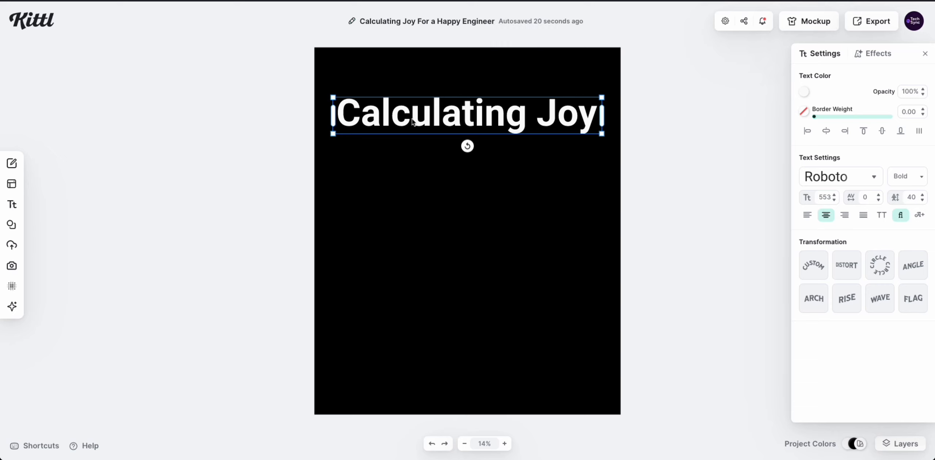
Shrink the title to size 548, recentre it, and delete the pasted duplicate copy.
{"action": "left_click_drag", "start_coordinate": [602, 134], "coordinate": [581, 151]}
{"action": "left_click", "coordinate": [826, 132]}
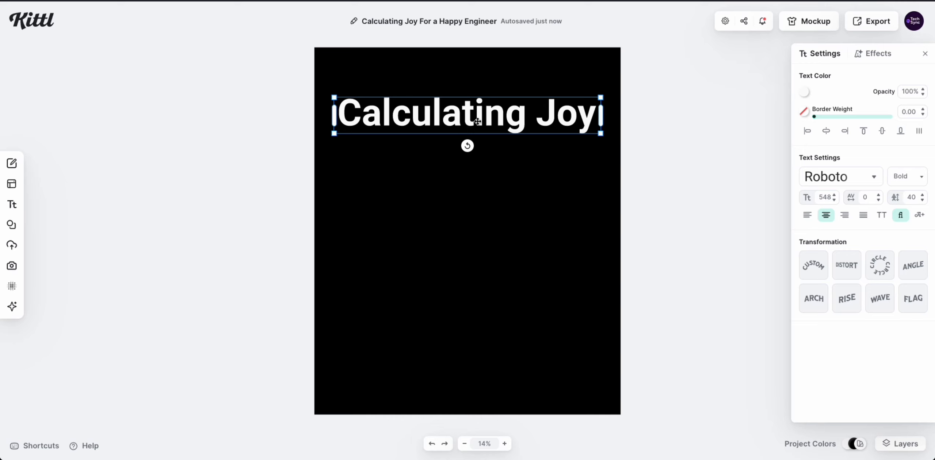
{"action": "key", "text": "ctrl+v"}
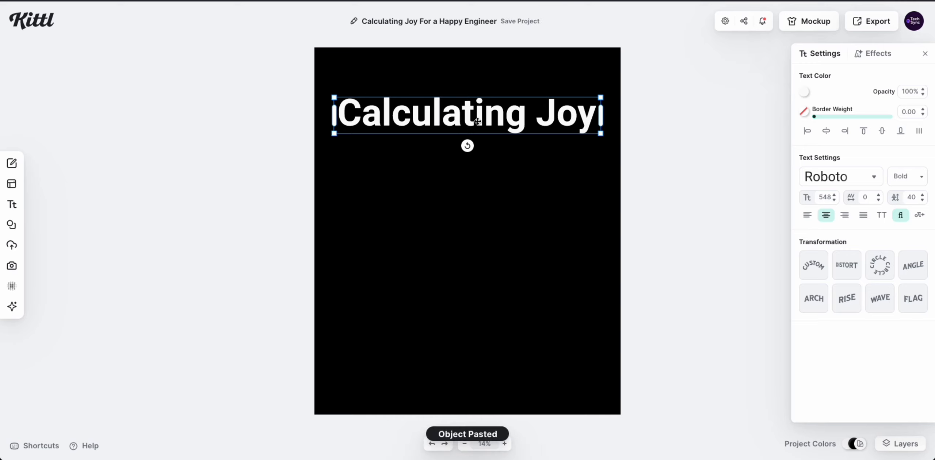
{"action": "left_click_drag", "start_coordinate": [479, 117], "coordinate": [482, 309]}
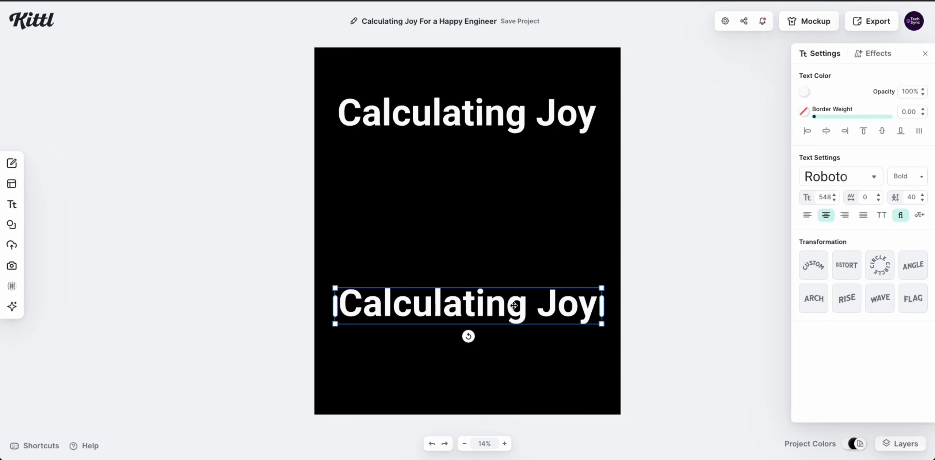
{"action": "key", "text": "ctrl+s"}
{"action": "double_click", "coordinate": [517, 307]}
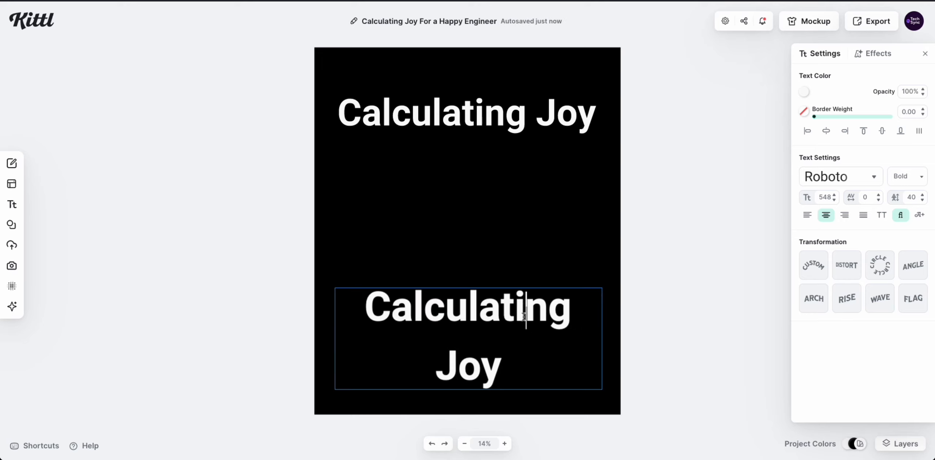
{"action": "key", "text": "Escape"}
{"action": "key", "text": "Delete"}
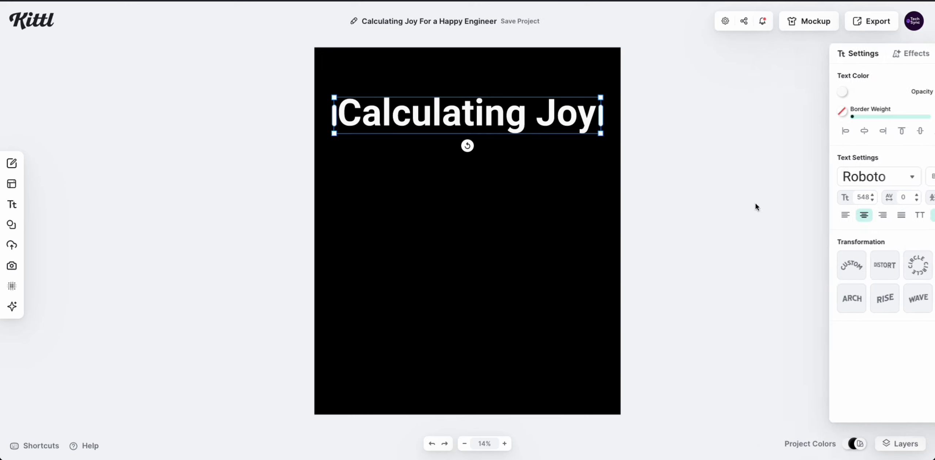
Change the title's typeface to Beyond Regular, now at size 509.
{"action": "left_click", "coordinate": [840, 176]}
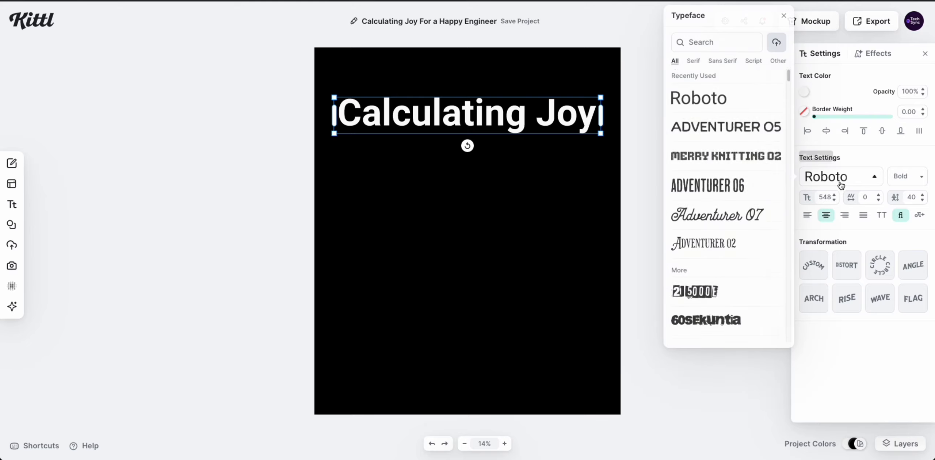
{"action": "scroll", "coordinate": [715, 233], "scroll_direction": "down", "scroll_amount": 2}
{"action": "scroll", "coordinate": [715, 233], "scroll_direction": "down", "scroll_amount": 3}
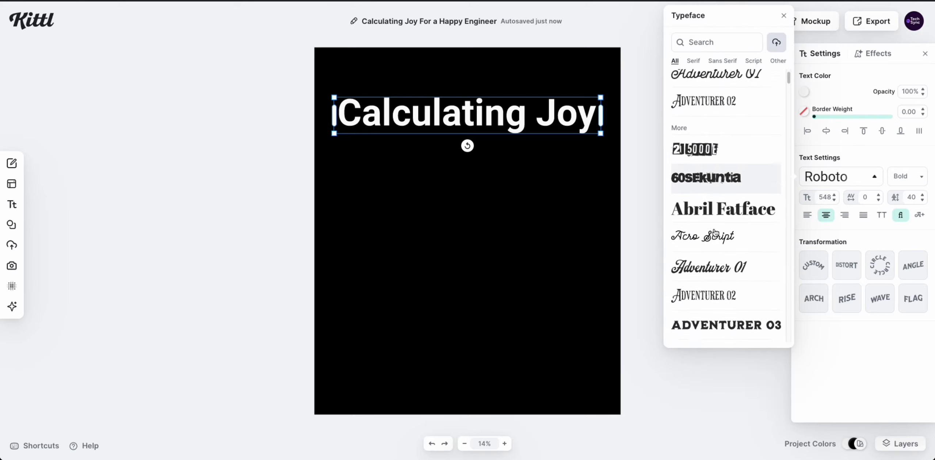
{"action": "scroll", "coordinate": [716, 233], "scroll_direction": "down", "scroll_amount": 1}
{"action": "left_click", "coordinate": [716, 233]}
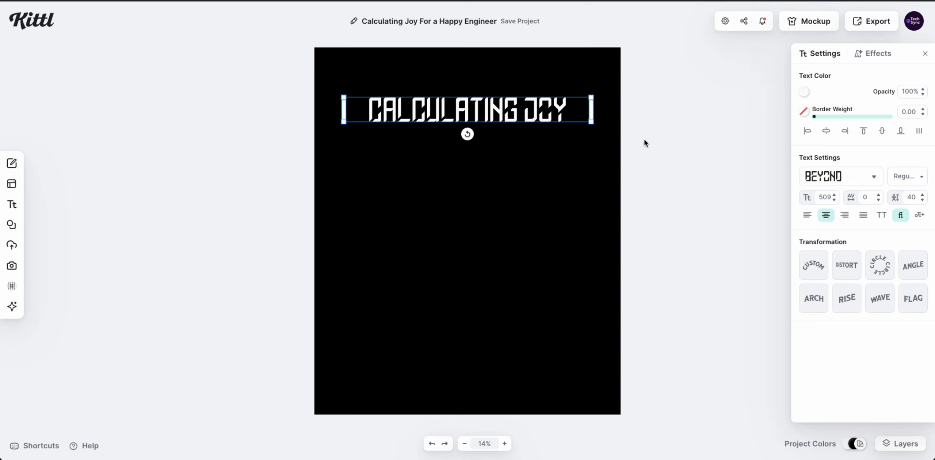
Apply a Line Shadow effect to the title with offset 56 at -90°.
{"action": "left_click", "coordinate": [871, 54]}
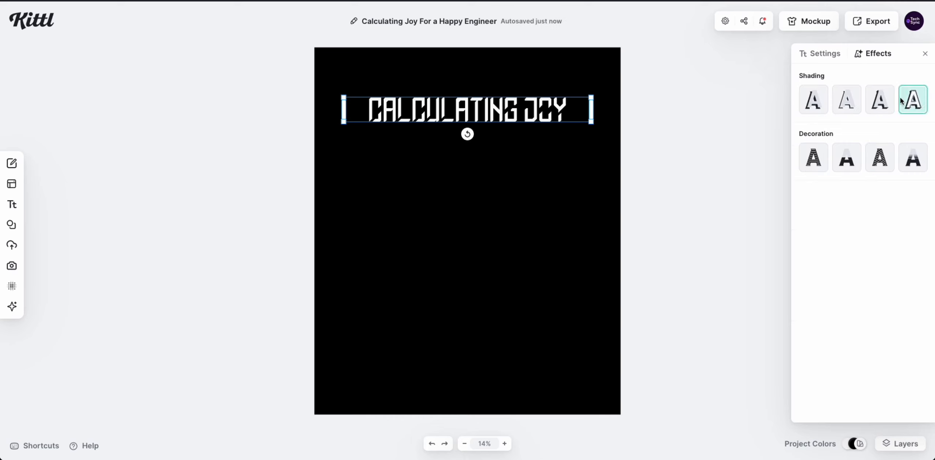
{"action": "left_click", "coordinate": [848, 100]}
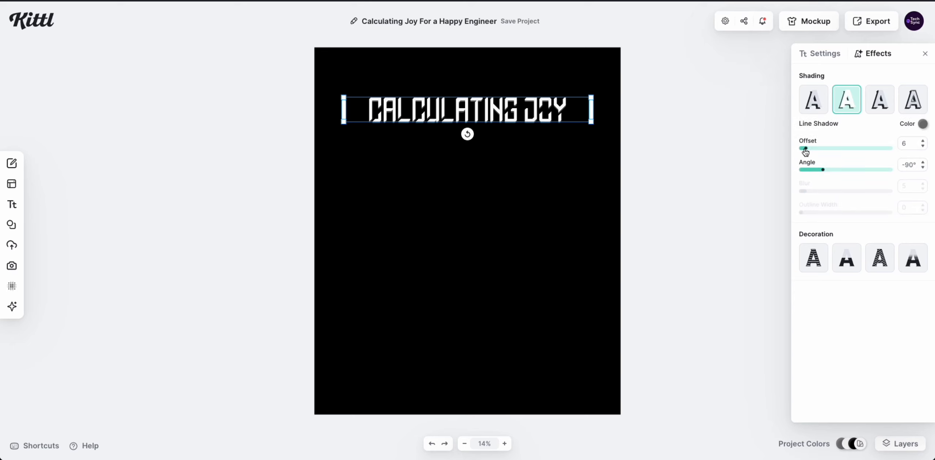
{"action": "left_click_drag", "start_coordinate": [805, 148], "coordinate": [852, 147]}
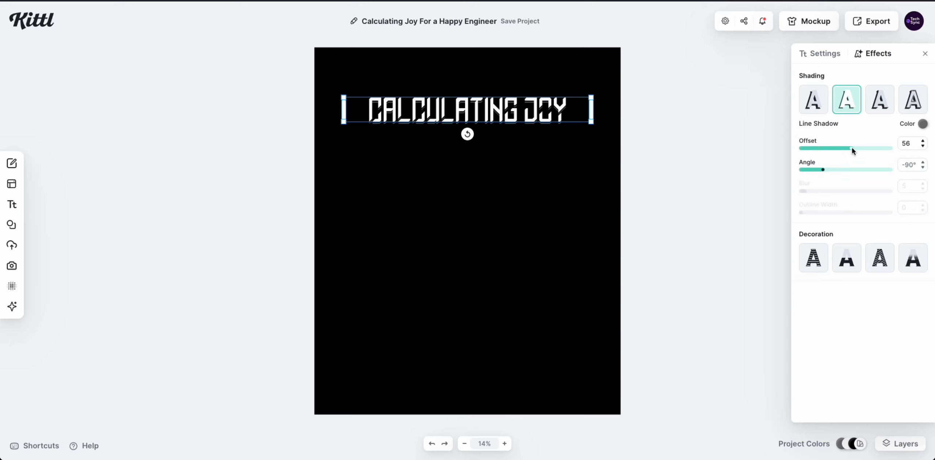
{"action": "left_click", "coordinate": [523, 217]}
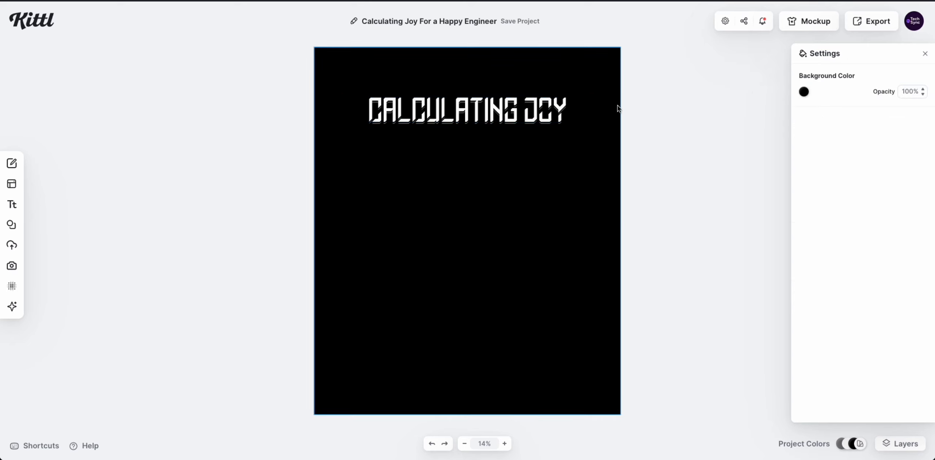
{"action": "left_click", "coordinate": [509, 114]}
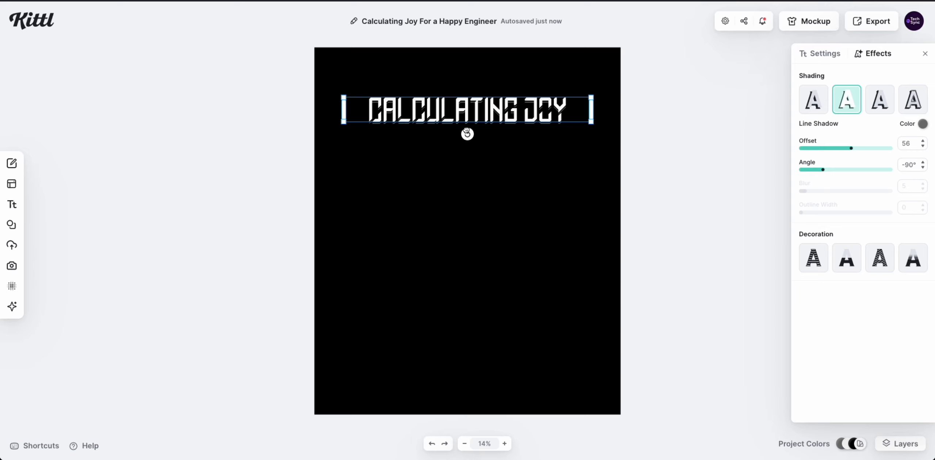
{"action": "left_click", "coordinate": [539, 168]}
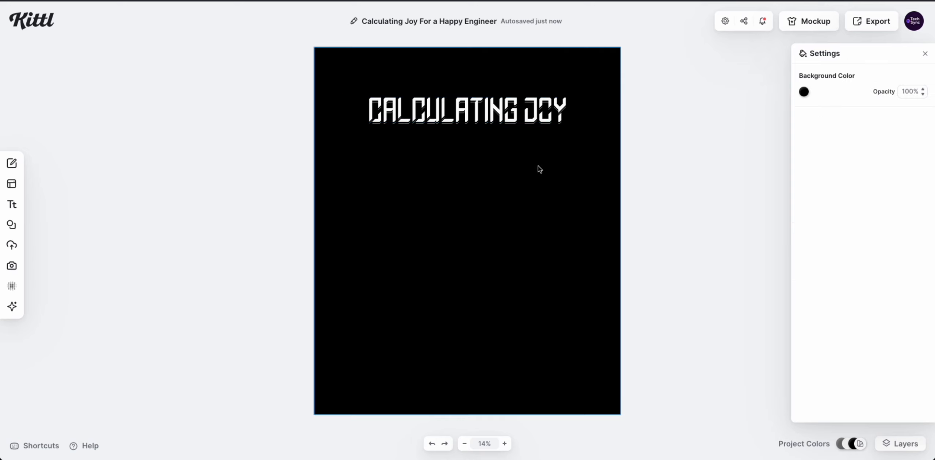
Duplicate the title below it and retype the copy as 'FOR A HAPPY ENGINEER'.
{"action": "left_click", "coordinate": [494, 112]}
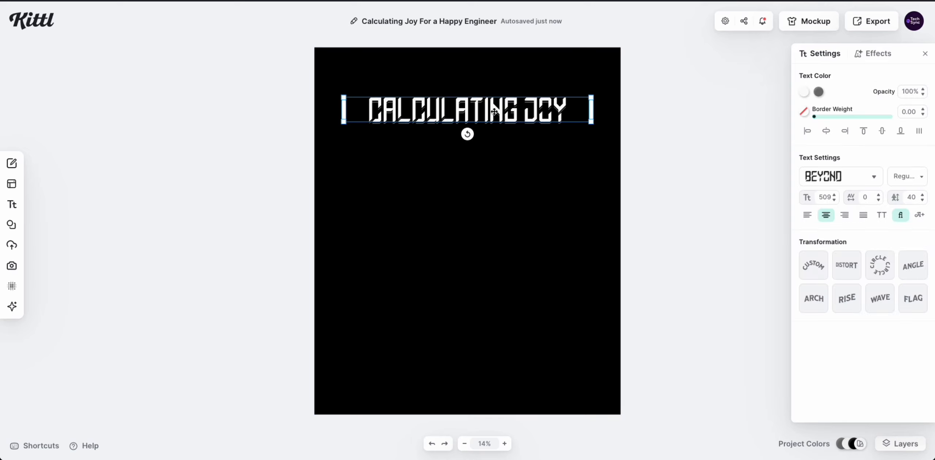
{"action": "right_click", "coordinate": [493, 111]}
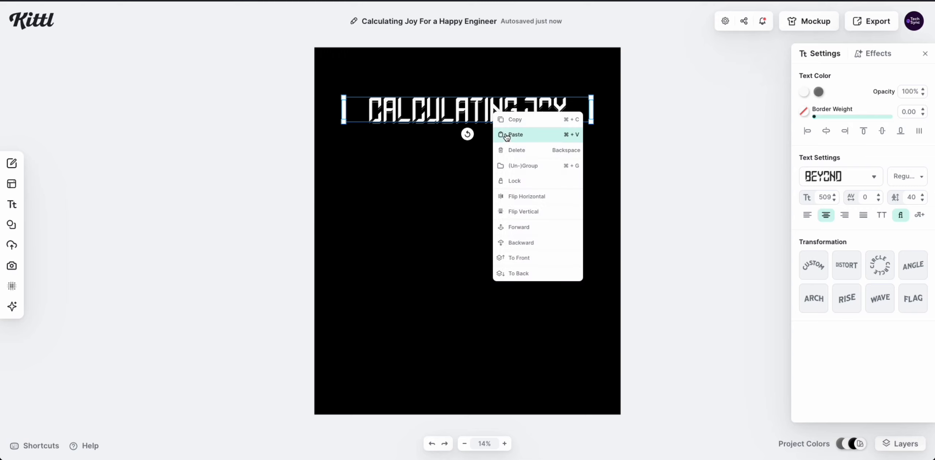
{"action": "left_click", "coordinate": [545, 125]}
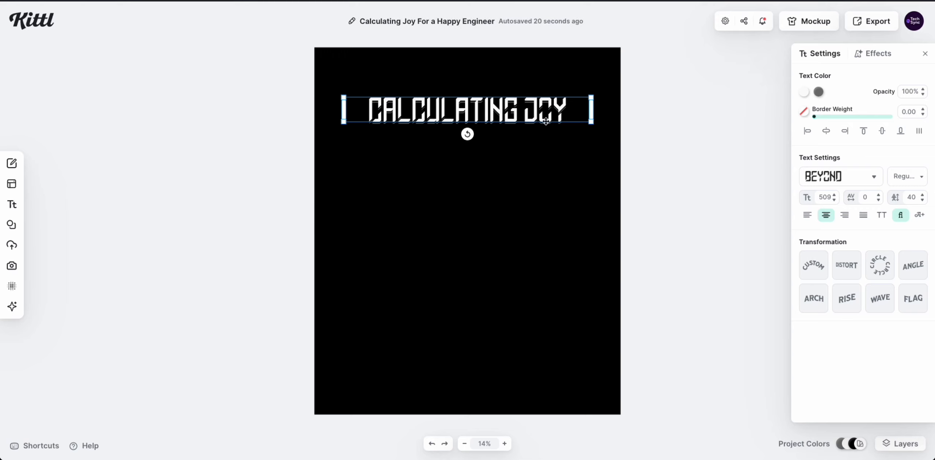
{"action": "right_click", "coordinate": [418, 280]}
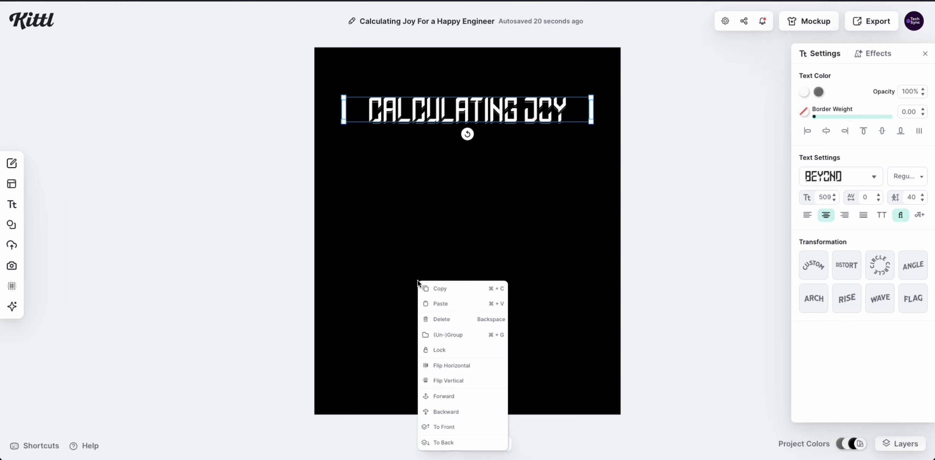
{"action": "left_click", "coordinate": [461, 309]}
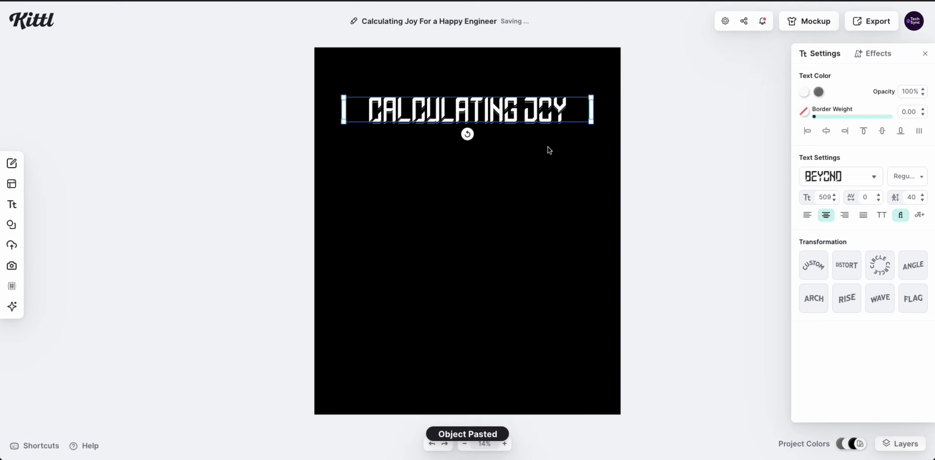
{"action": "left_click_drag", "start_coordinate": [468, 108], "coordinate": [475, 276]}
{"action": "double_click", "coordinate": [475, 275]}
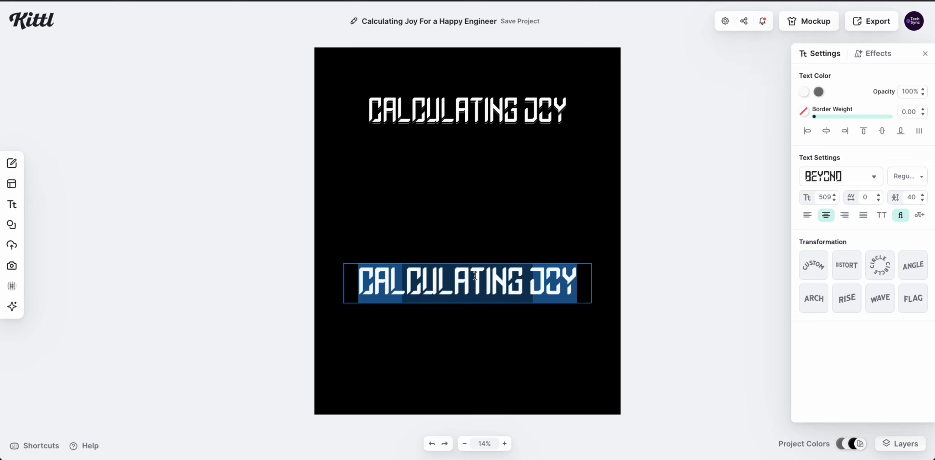
{"action": "type", "text": "FOR A"}
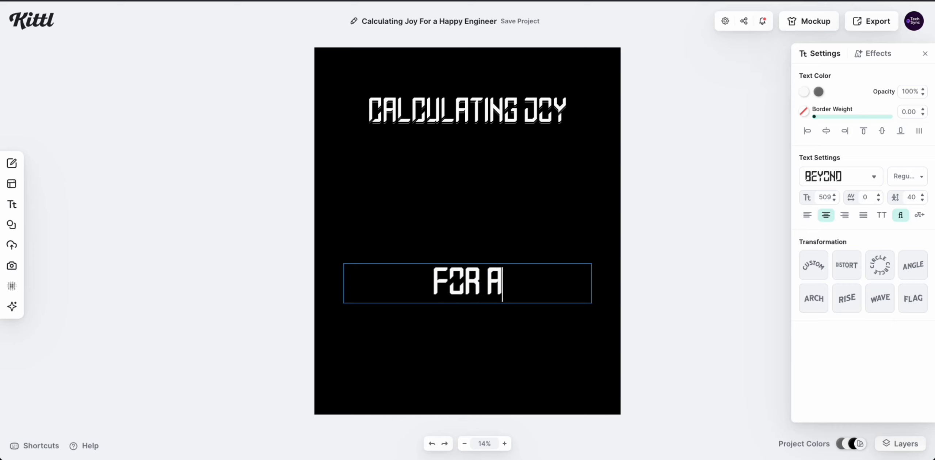
{"action": "type", "text": " HAPPY ENGINEER"}
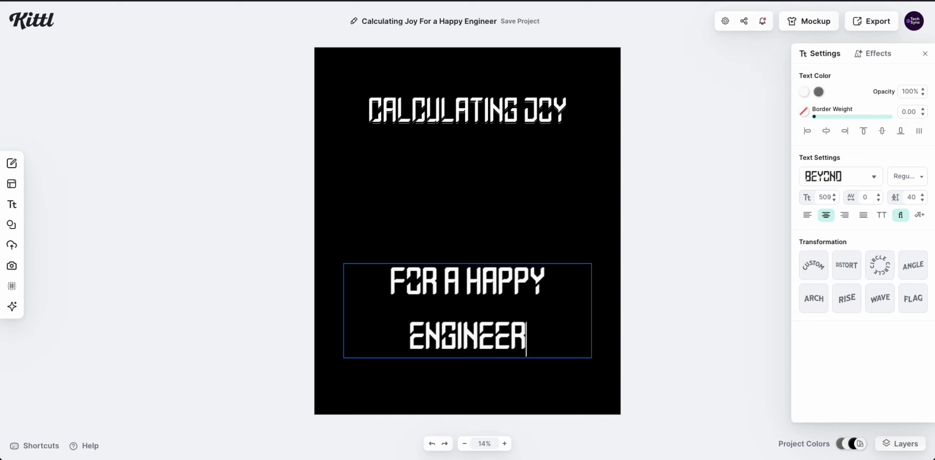
{"action": "key", "text": "Escape"}
Widen the line to one row, shrink it to size 489, and centre it horizontally.
{"action": "left_click_drag", "start_coordinate": [591, 299], "coordinate": [609, 290]}
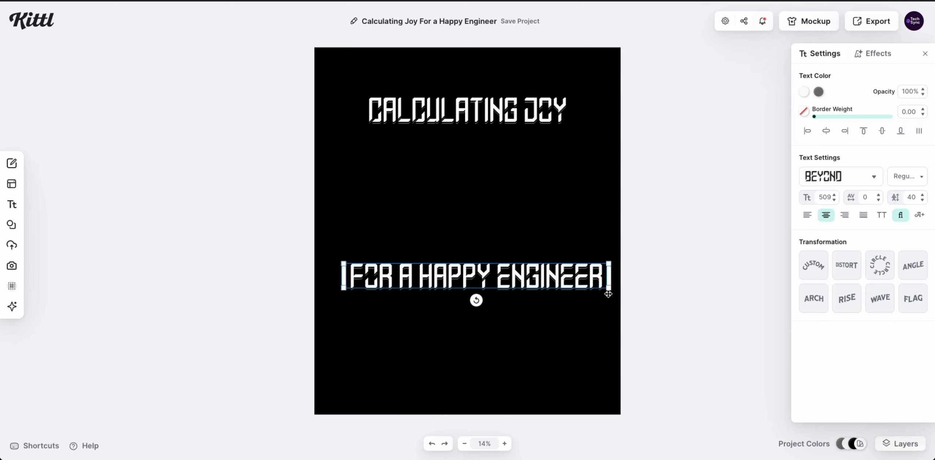
{"action": "left_click", "coordinate": [822, 135]}
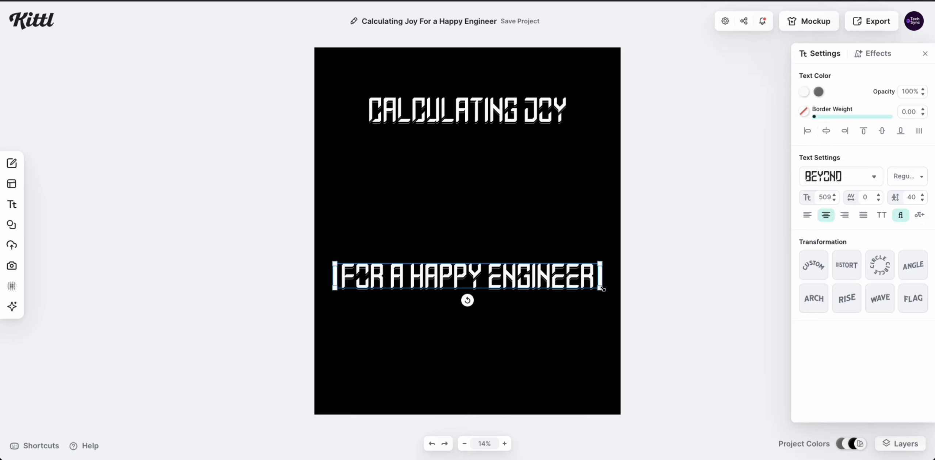
{"action": "left_click_drag", "start_coordinate": [603, 290], "coordinate": [590, 288]}
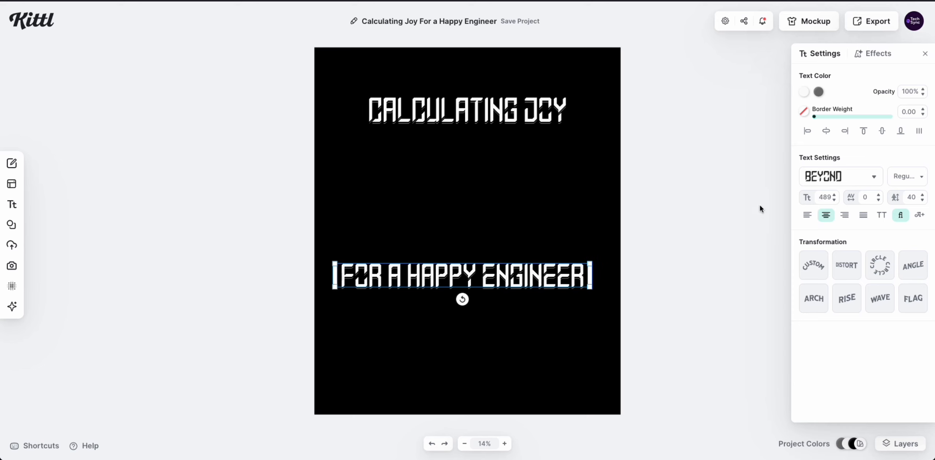
{"action": "left_click", "coordinate": [830, 138]}
{"action": "left_click", "coordinate": [701, 208]}
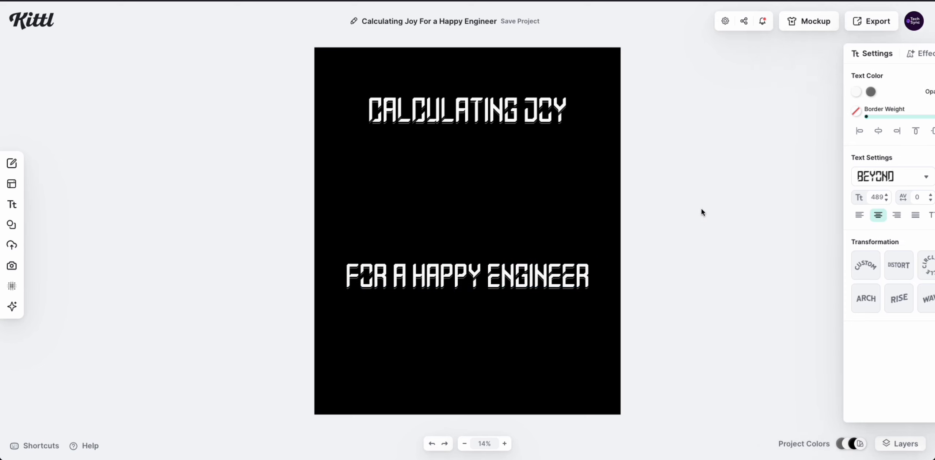
{"action": "left_click", "coordinate": [477, 281]}
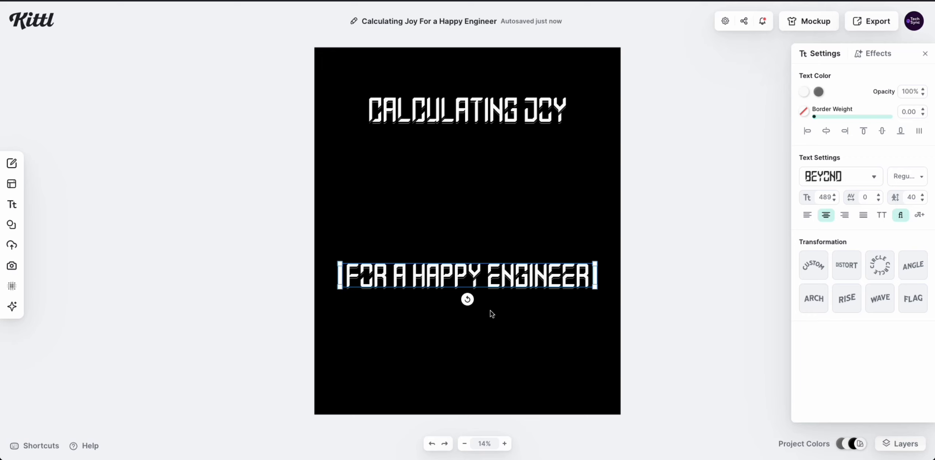
Duplicate the bottom line below itself and set the copy in the Adventurer 07 typeface.
{"action": "key", "text": "ctrl+z"}
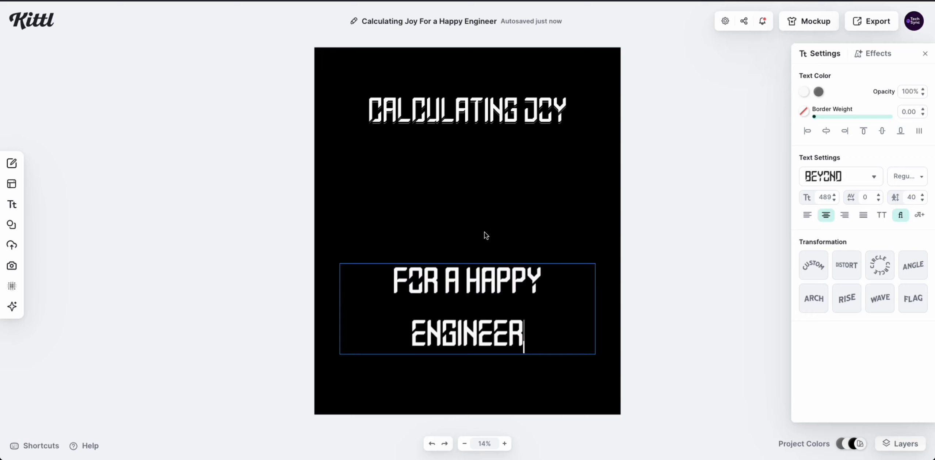
{"action": "key", "text": "ctrl+shift+z"}
{"action": "key", "text": "ctrl+v"}
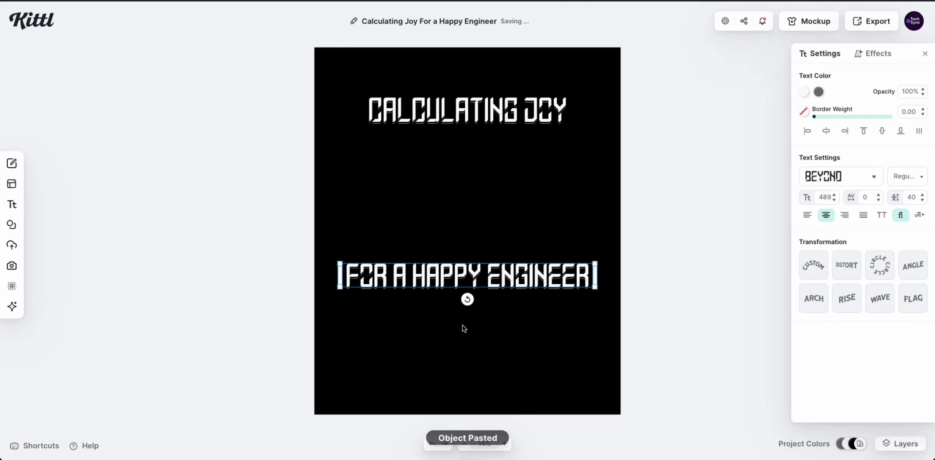
{"action": "left_click_drag", "start_coordinate": [460, 273], "coordinate": [460, 309]}
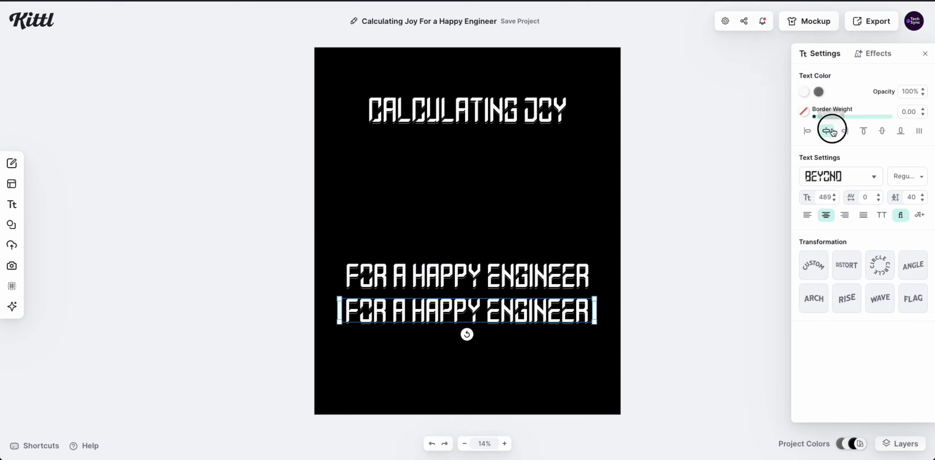
{"action": "left_click", "coordinate": [861, 181]}
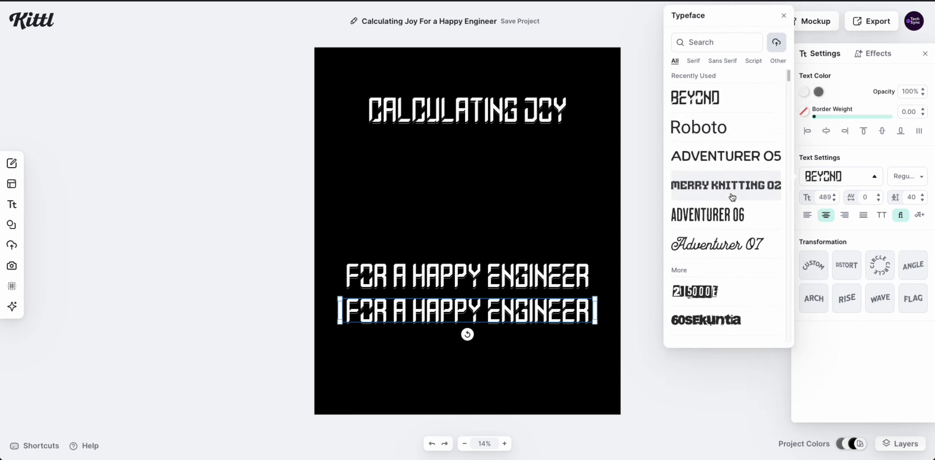
{"action": "scroll", "coordinate": [733, 197], "scroll_direction": "down", "scroll_amount": 1}
{"action": "left_click", "coordinate": [724, 217]}
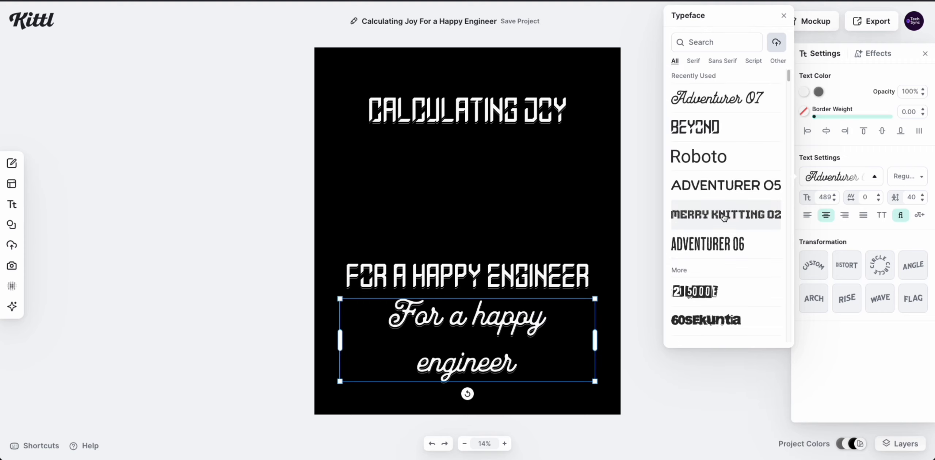
Retype the script copy as 'Christmas', narrow its box to the word, and centre it.
{"action": "left_click", "coordinate": [492, 318]}
{"action": "left_click", "coordinate": [492, 318]}
{"action": "key", "text": "ctrl+a"}
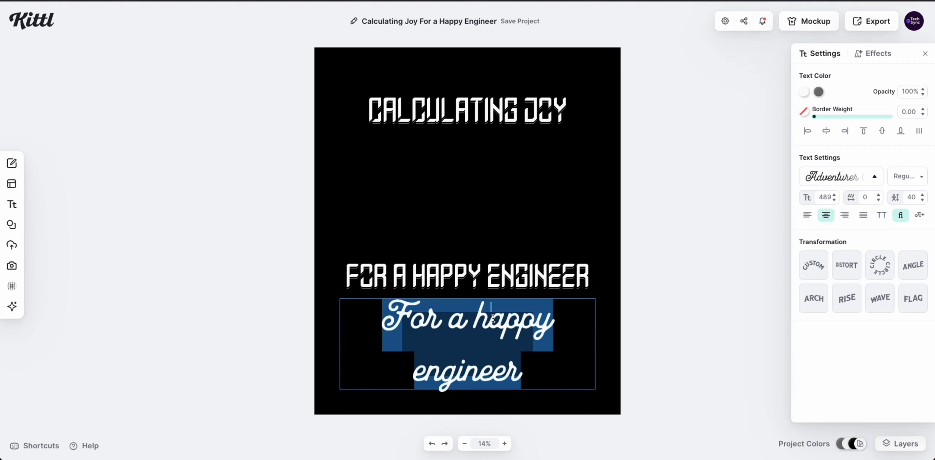
{"action": "type", "text": "C"}
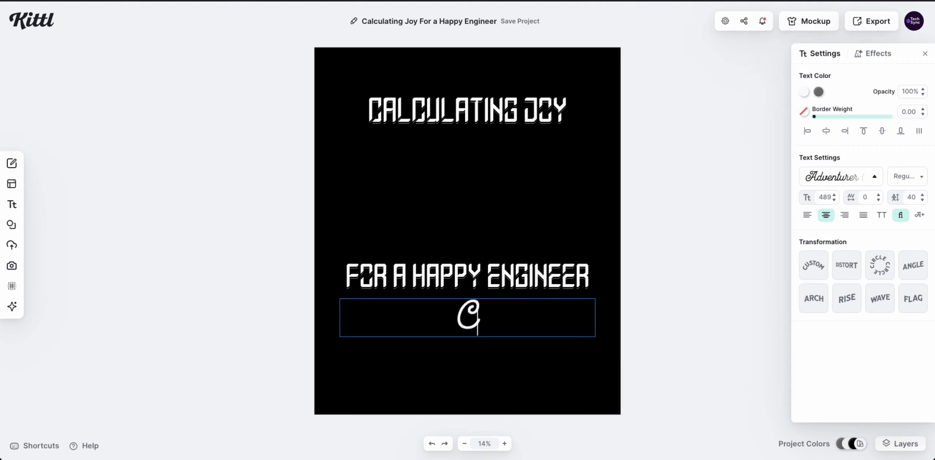
{"action": "type", "text": "hristmas"}
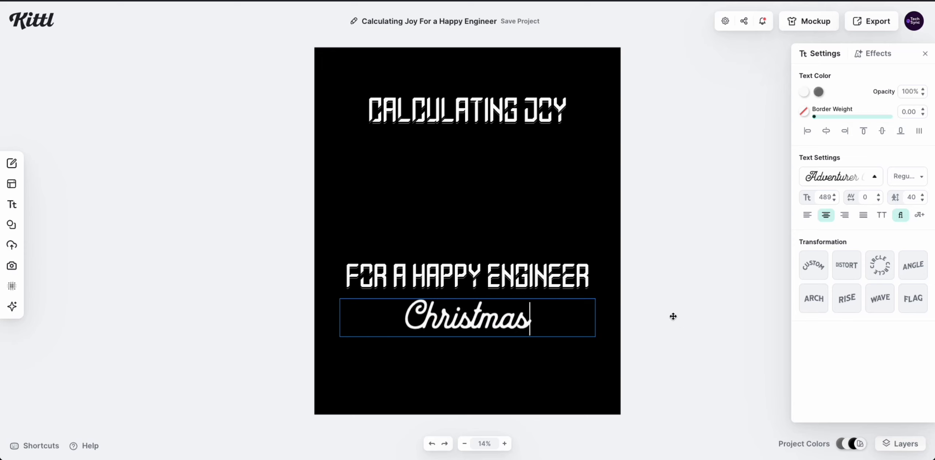
{"action": "key", "text": "Escape"}
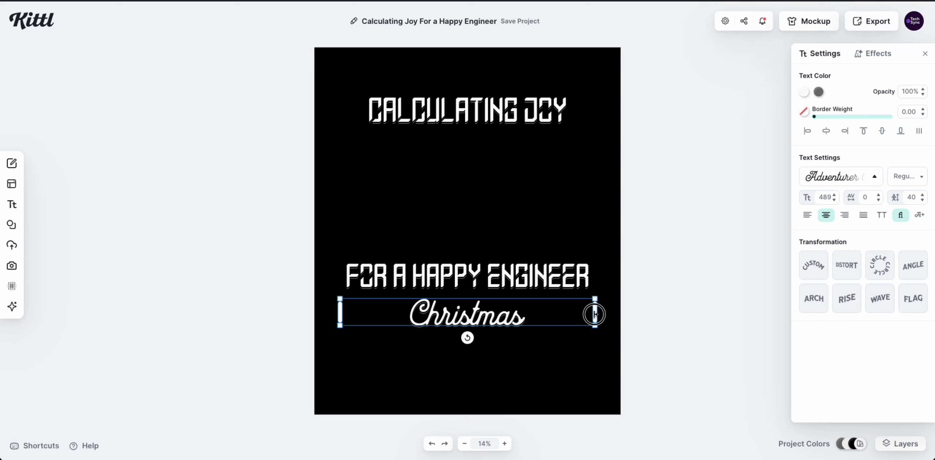
{"action": "left_click_drag", "start_coordinate": [594, 312], "coordinate": [482, 312]}
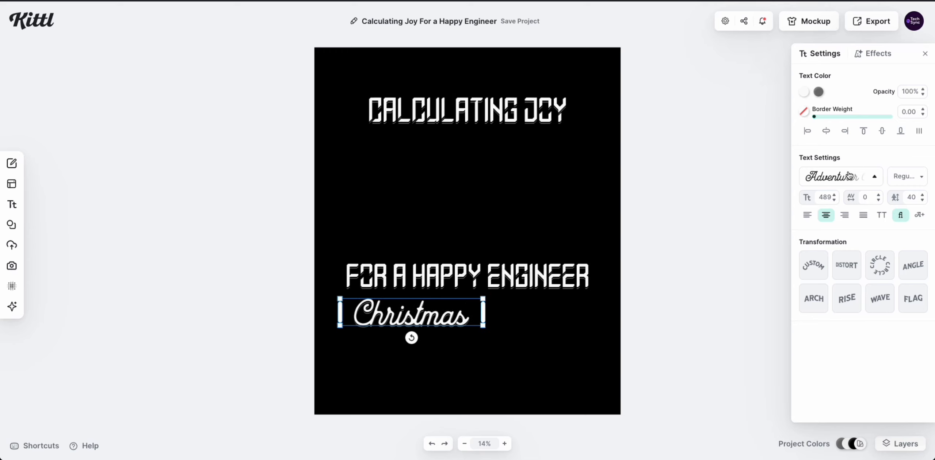
{"action": "left_click", "coordinate": [826, 131]}
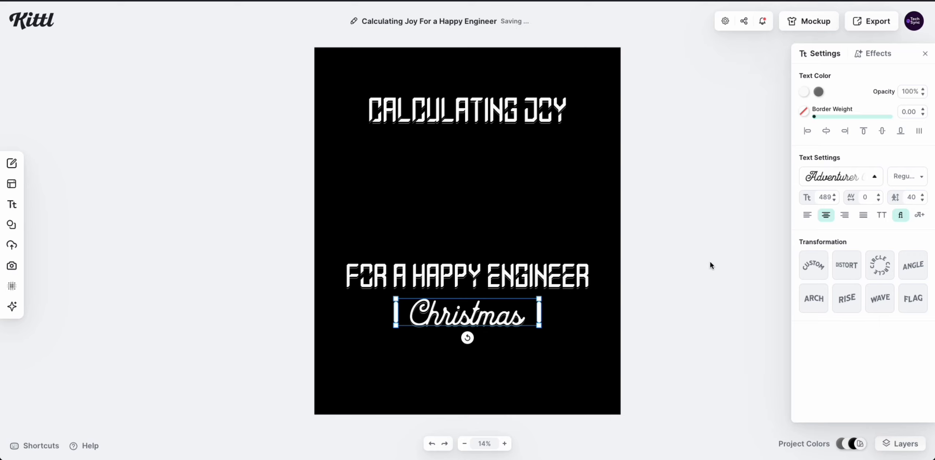
{"action": "left_click", "coordinate": [711, 266]}
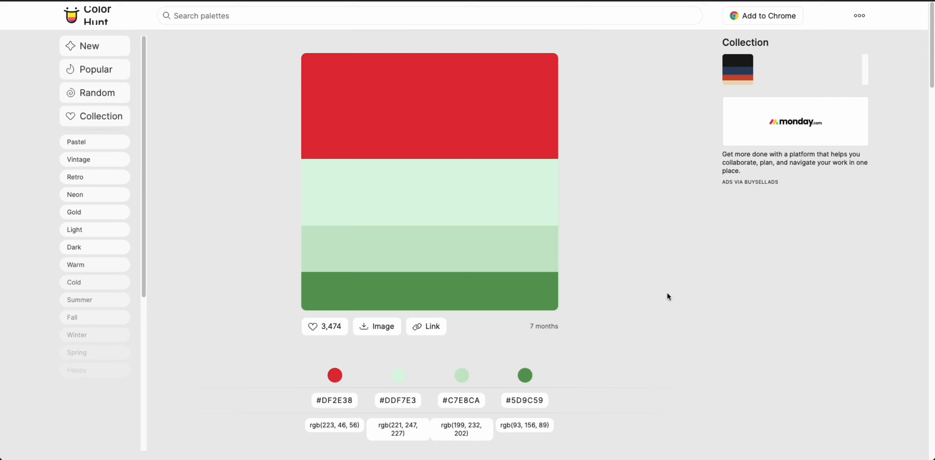
Copy the green hex code #5D9C59 from the red and green Color Hunt palette.
{"action": "left_click", "coordinate": [531, 401]}
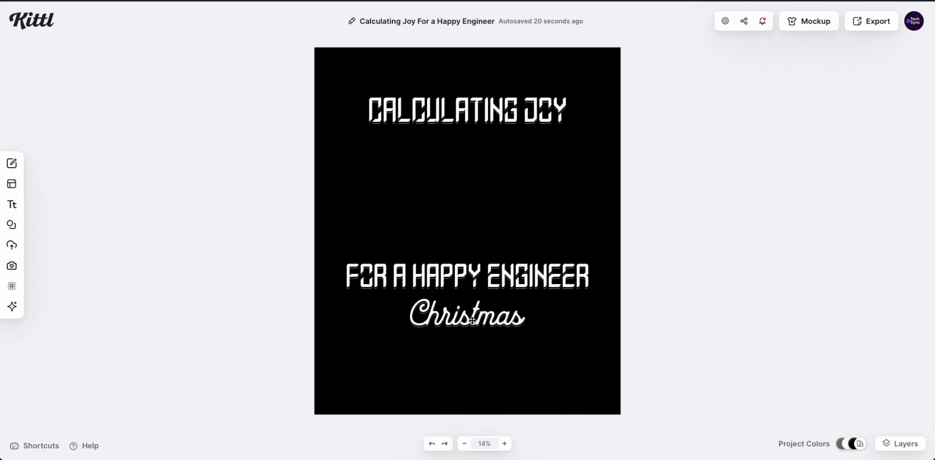
Colour the Christmas text green by pasting 5d9c59 into the HEX field.
{"action": "left_click", "coordinate": [472, 321]}
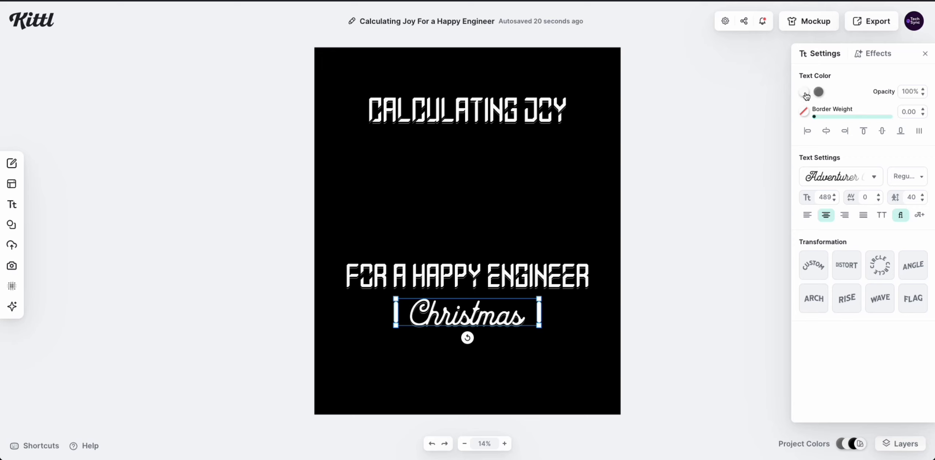
{"action": "left_click", "coordinate": [806, 93]}
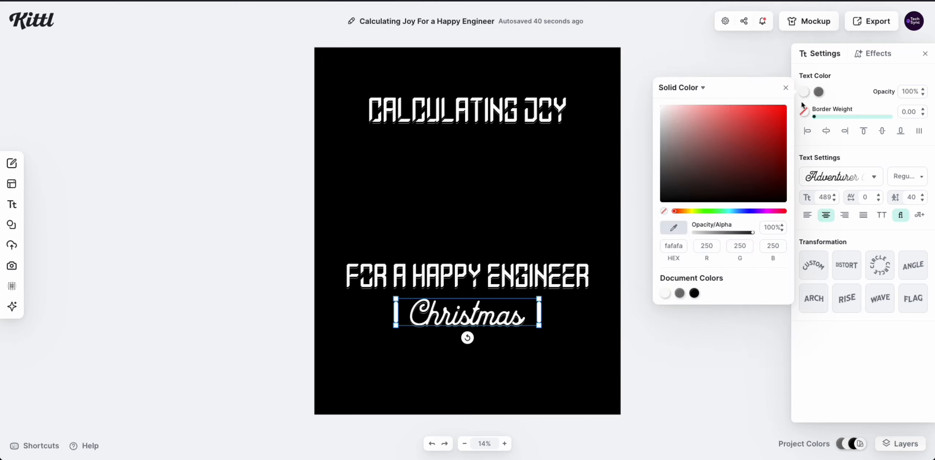
{"action": "double_click", "coordinate": [675, 247]}
{"action": "key", "text": "ctrl+v"}
{"action": "key", "text": "Return"}
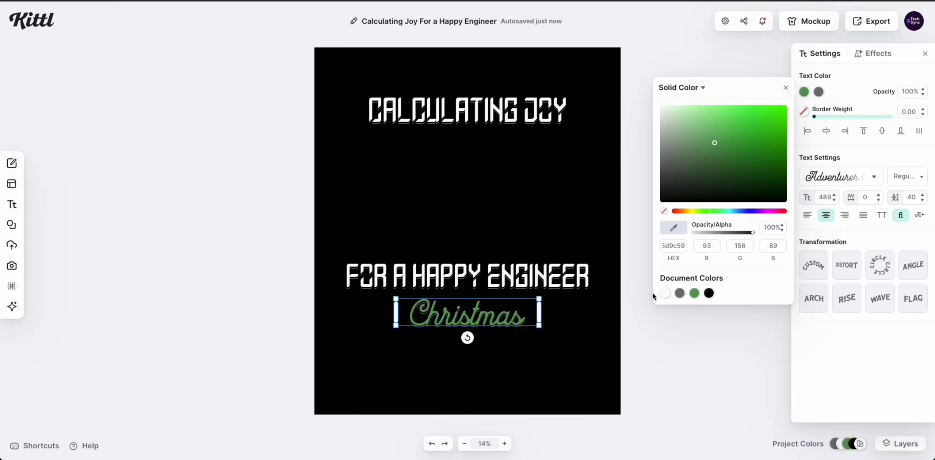
{"action": "left_click", "coordinate": [518, 383]}
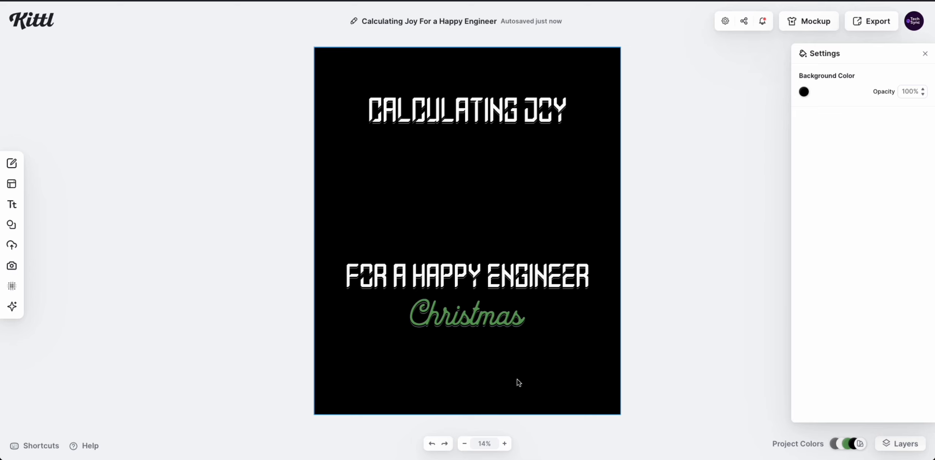
Turn off the Line Shadow effect on the Christmas text.
{"action": "left_click", "coordinate": [476, 314]}
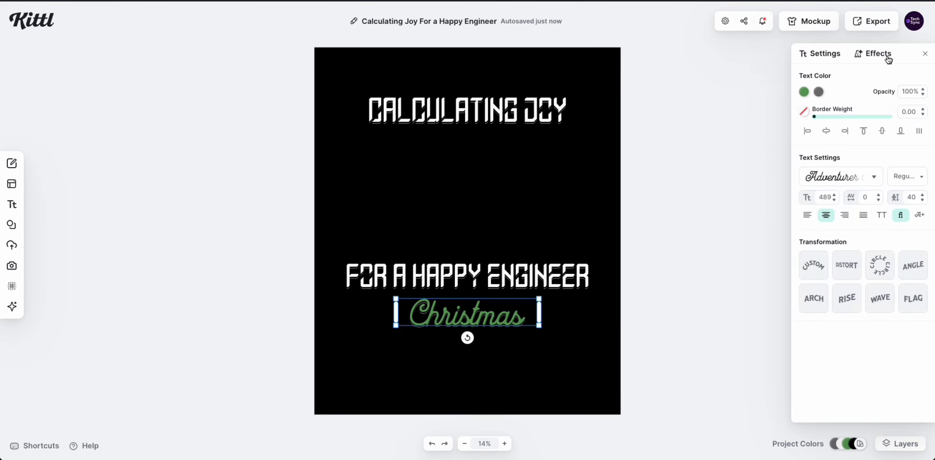
{"action": "left_click", "coordinate": [875, 53]}
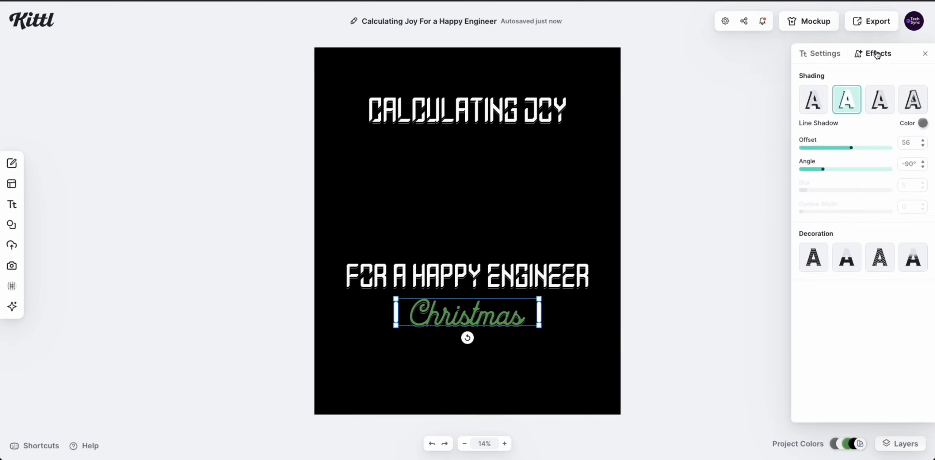
{"action": "left_click", "coordinate": [851, 105]}
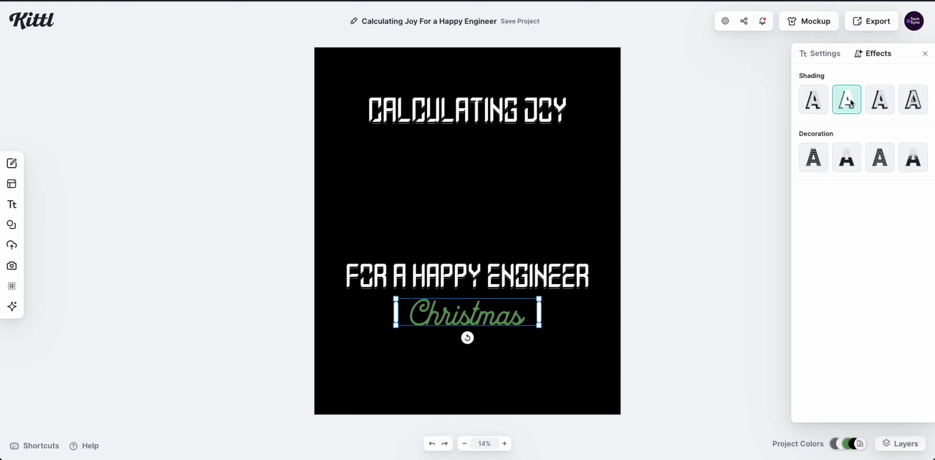
{"action": "left_click", "coordinate": [561, 349]}
{"action": "left_click", "coordinate": [718, 328]}
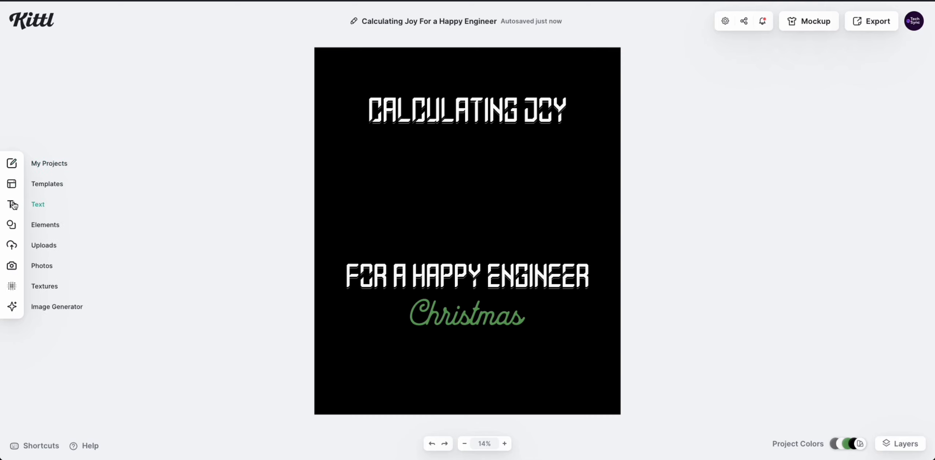
Search the element library for 'computer' and scroll the results to find a monitor-and-keyboard icon.
{"action": "left_click", "coordinate": [11, 225]}
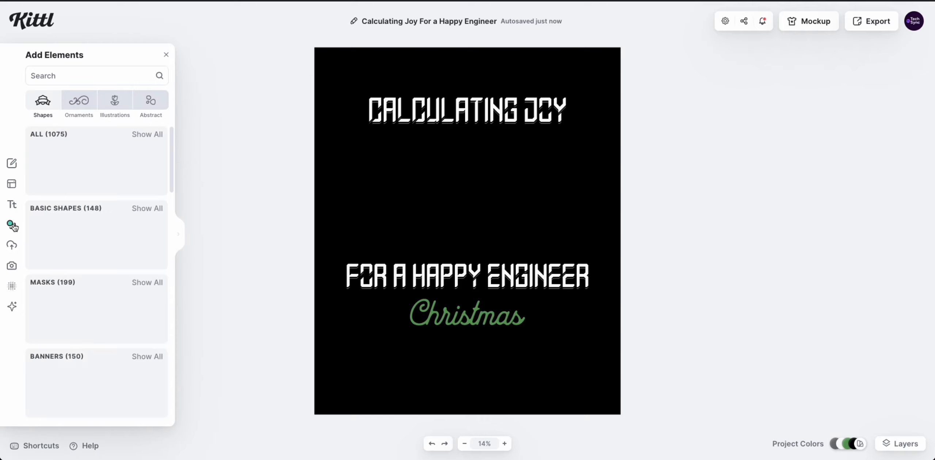
{"action": "left_click", "coordinate": [69, 74]}
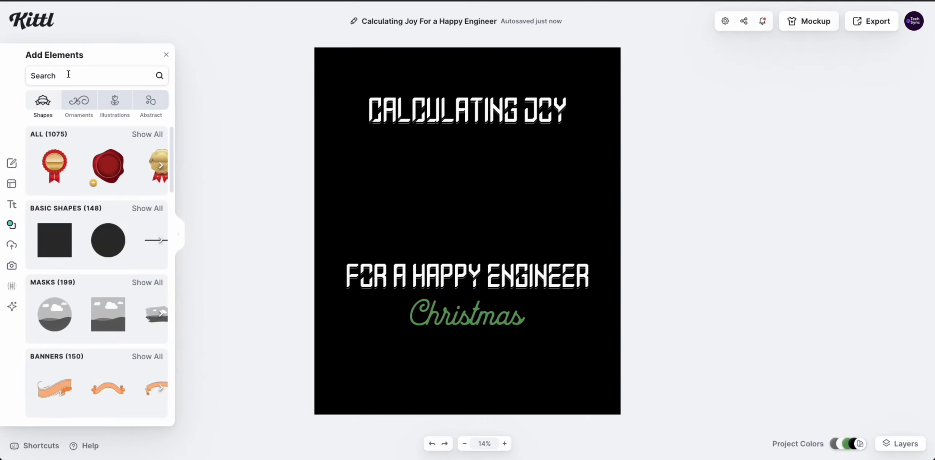
{"action": "type", "text": "computer"}
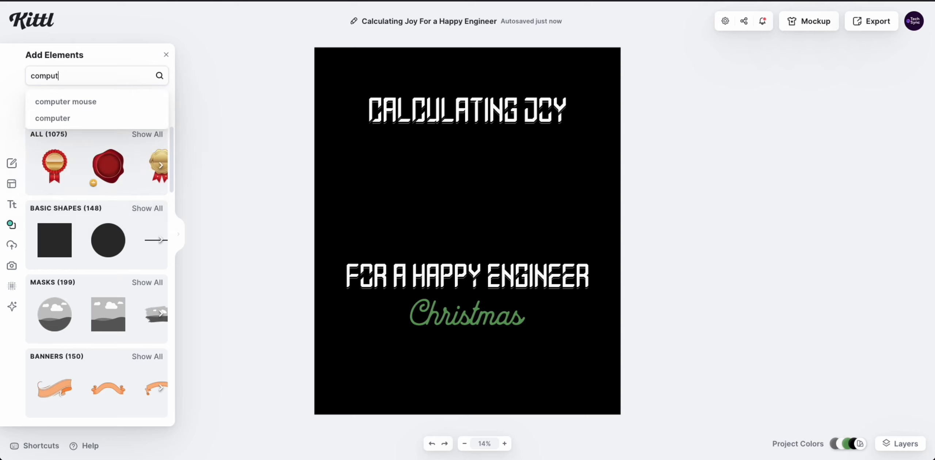
{"action": "key", "text": "Return"}
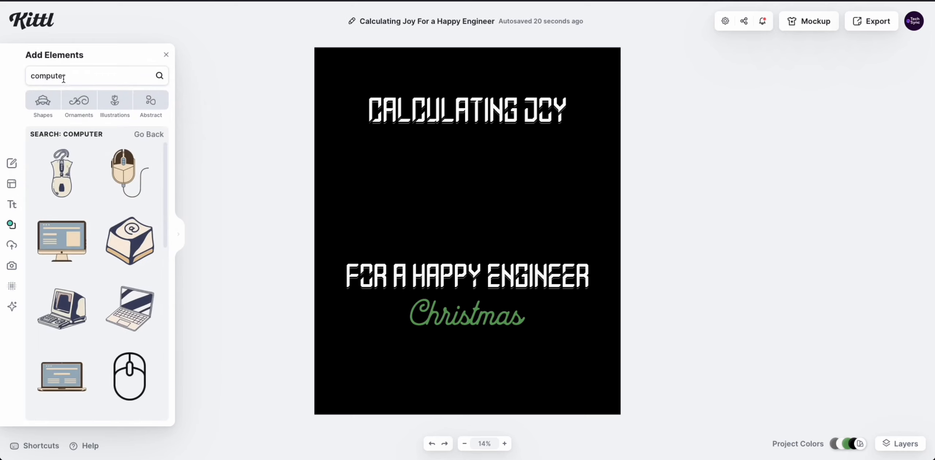
{"action": "scroll", "coordinate": [101, 211], "scroll_direction": "down", "scroll_amount": 3}
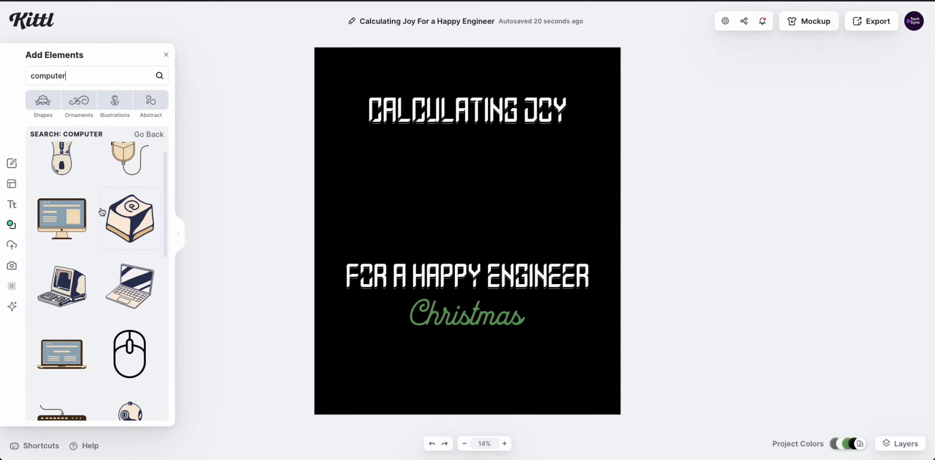
{"action": "scroll", "coordinate": [102, 212], "scroll_direction": "down", "scroll_amount": 3}
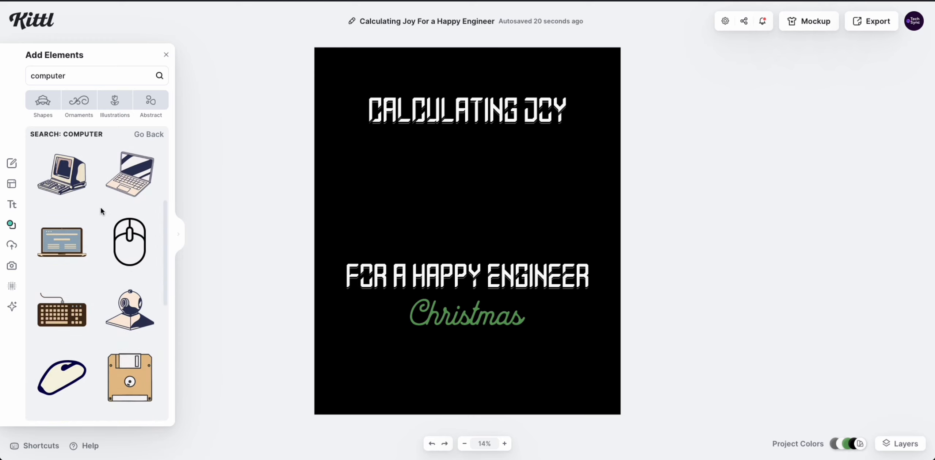
{"action": "scroll", "coordinate": [101, 207], "scroll_direction": "down", "scroll_amount": 7}
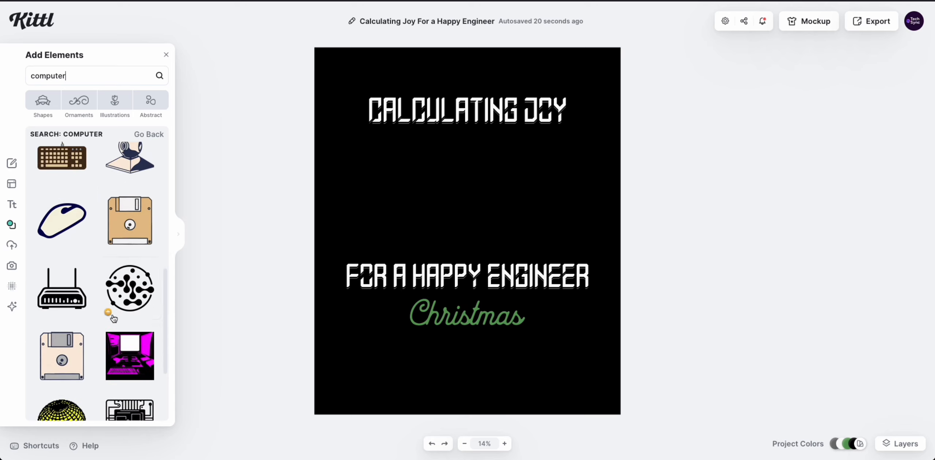
{"action": "scroll", "coordinate": [86, 269], "scroll_direction": "down", "scroll_amount": 4}
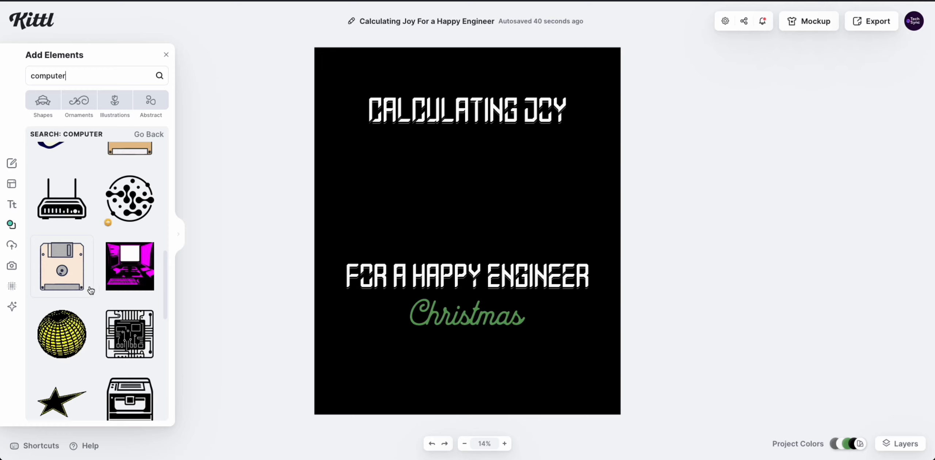
{"action": "scroll", "coordinate": [90, 291], "scroll_direction": "down", "scroll_amount": 5}
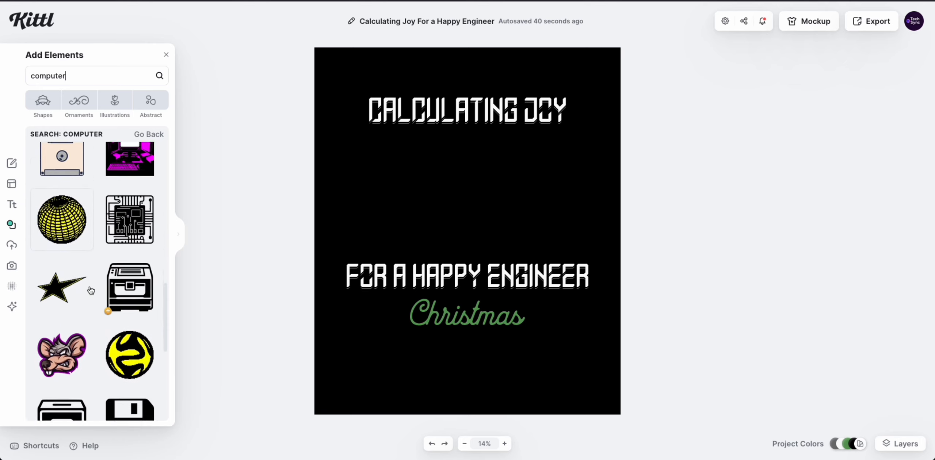
{"action": "scroll", "coordinate": [91, 290], "scroll_direction": "down", "scroll_amount": 5}
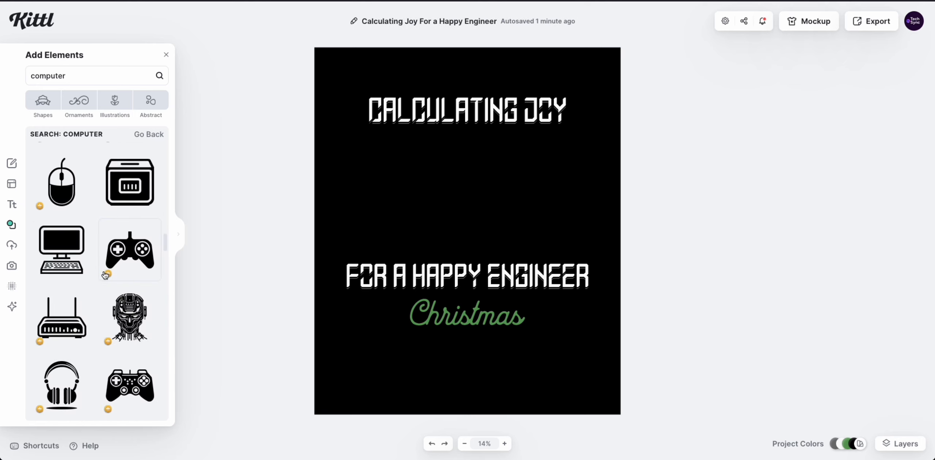
Add the monitor-and-keyboard icon to the design and colour it white.
{"action": "left_click", "coordinate": [63, 249]}
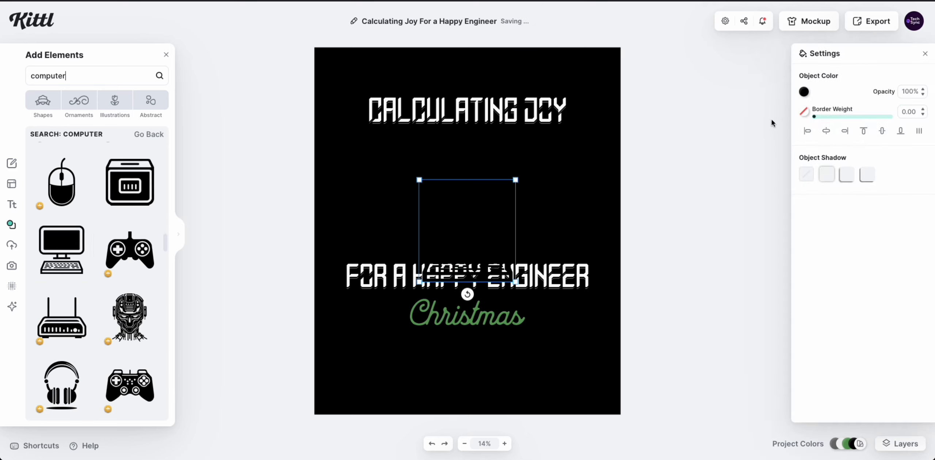
{"action": "left_click", "coordinate": [804, 92]}
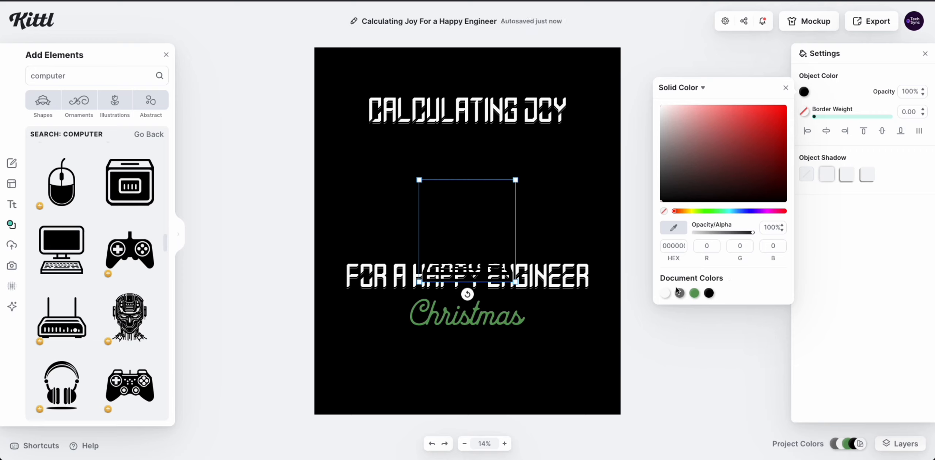
{"action": "left_click", "coordinate": [665, 295]}
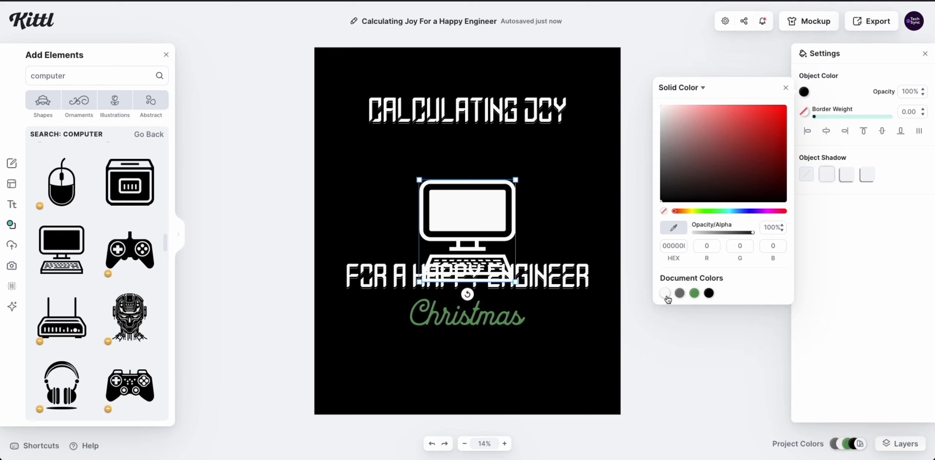
{"action": "left_click", "coordinate": [665, 295]}
{"action": "left_click", "coordinate": [468, 215]}
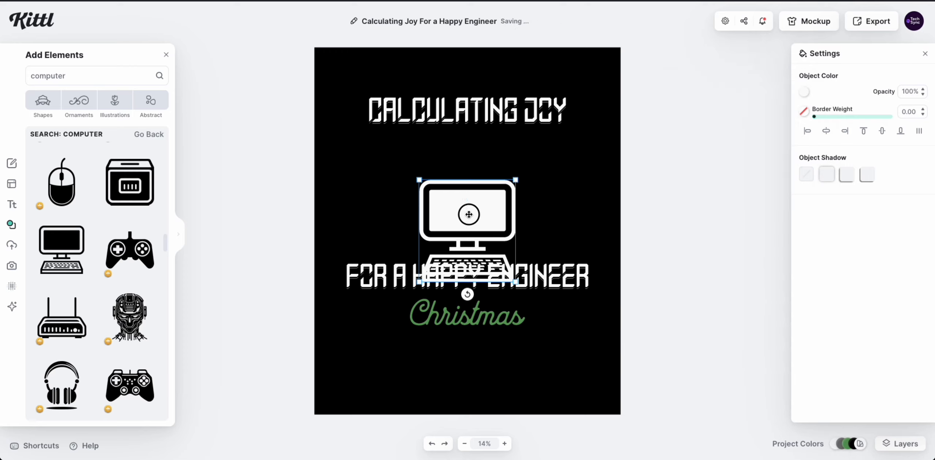
Move the icon above FOR A HAPPY ENGINEER, shrink it slightly and centre it horizontally.
{"action": "left_click_drag", "start_coordinate": [468, 214], "coordinate": [468, 178]}
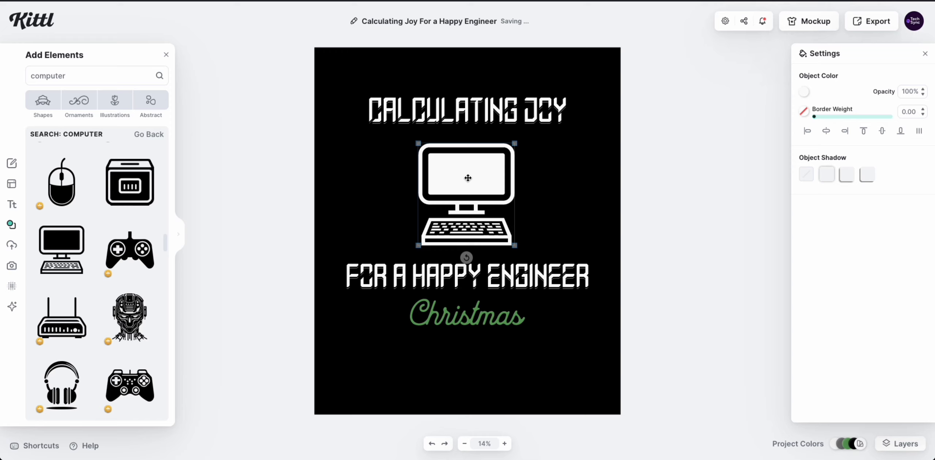
{"action": "left_click", "coordinate": [825, 133]}
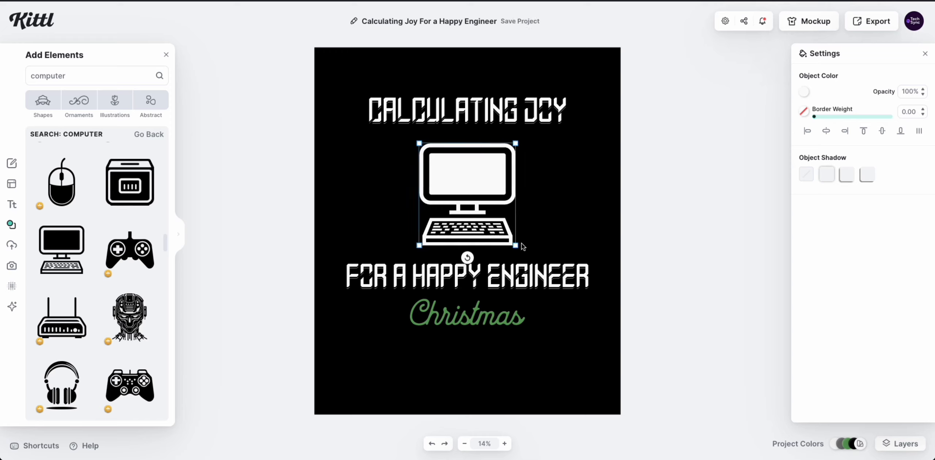
{"action": "left_click_drag", "start_coordinate": [516, 245], "coordinate": [505, 234]}
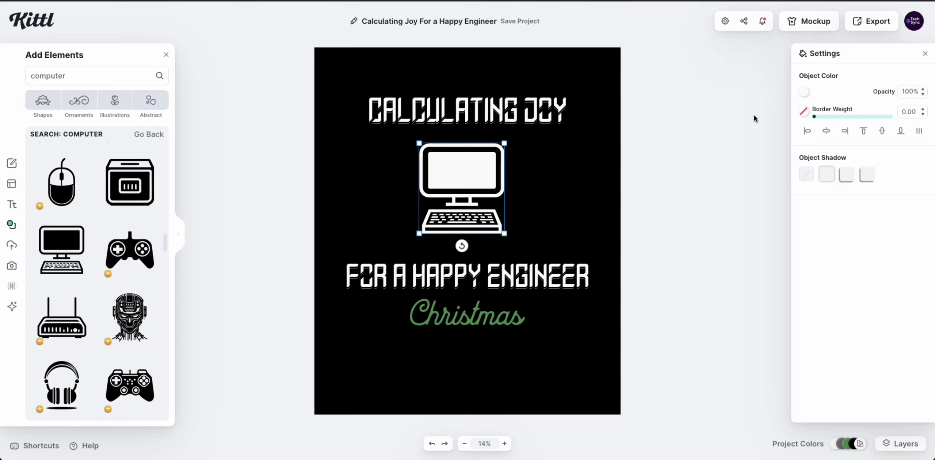
{"action": "left_click", "coordinate": [825, 133]}
{"action": "left_click", "coordinate": [599, 312]}
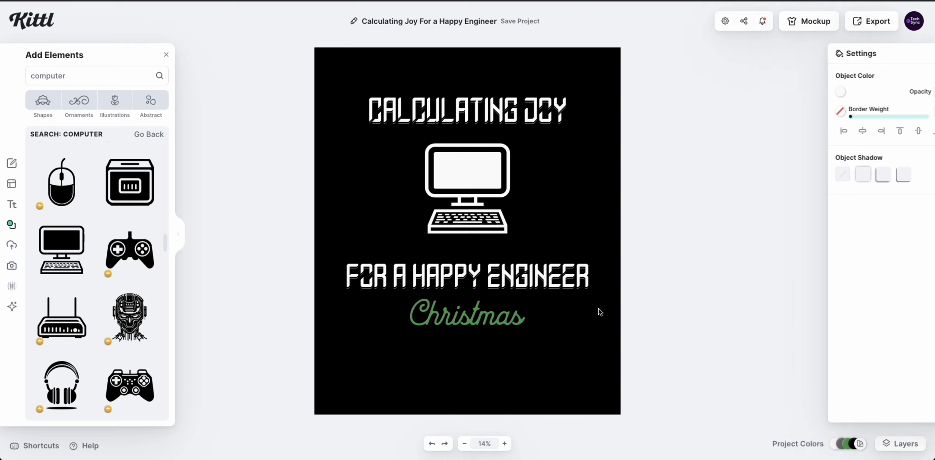
{"action": "left_click_drag", "start_coordinate": [564, 343], "coordinate": [337, 260]}
Move the FOR A HAPPY ENGINEER and Christmas lines down slightly together.
{"action": "key", "text": "Escape"}
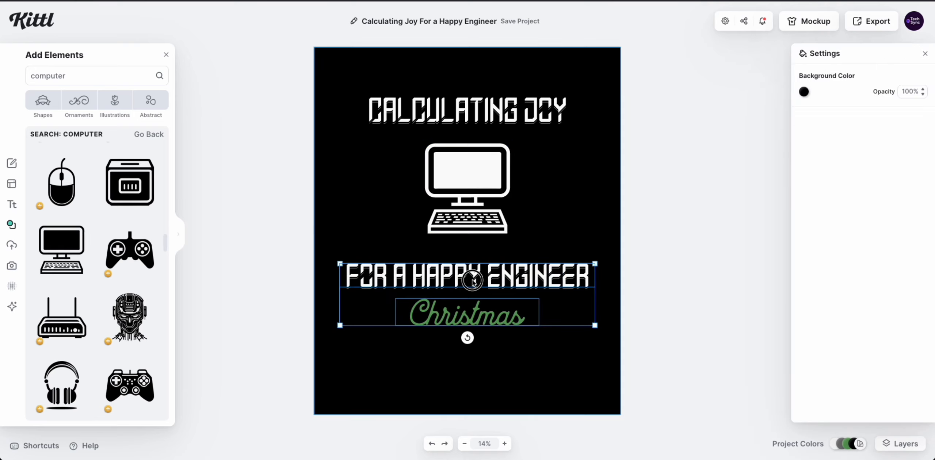
{"action": "left_click", "coordinate": [472, 286]}
{"action": "left_click_drag", "start_coordinate": [576, 336], "coordinate": [328, 257]}
{"action": "left_click_drag", "start_coordinate": [459, 277], "coordinate": [458, 286]}
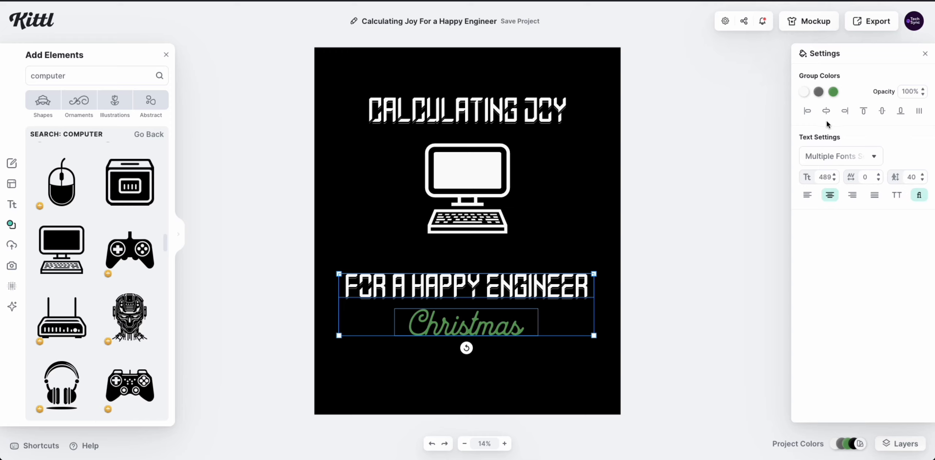
{"action": "left_click", "coordinate": [674, 298]}
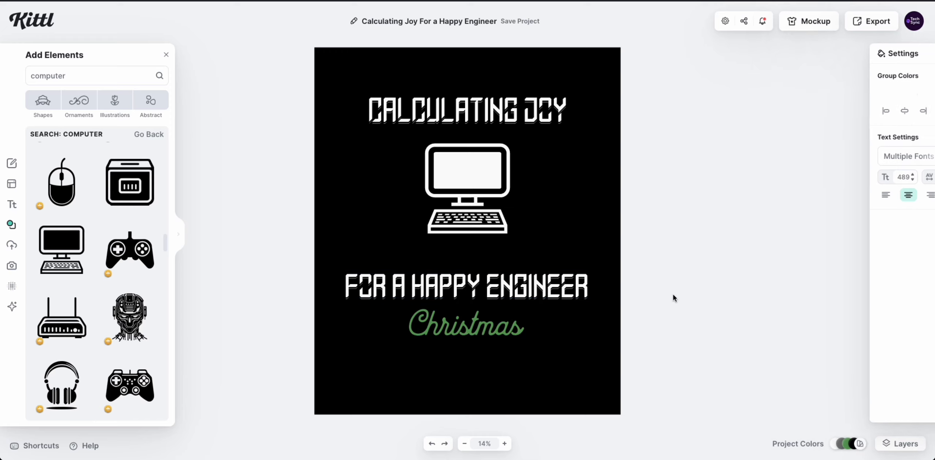
Enlarge the computer icon, raise the CALCULATING JOY title, and recentre the icon horizontally.
{"action": "left_click", "coordinate": [482, 172]}
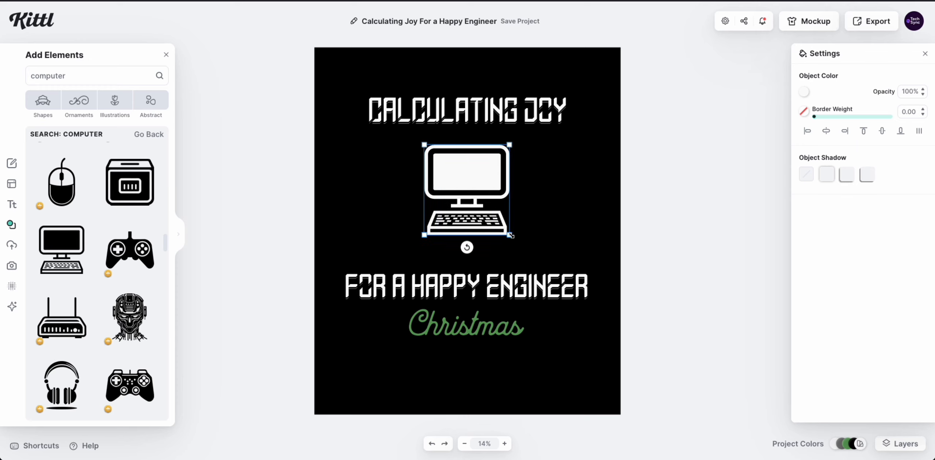
{"action": "left_click_drag", "start_coordinate": [511, 236], "coordinate": [526, 244]}
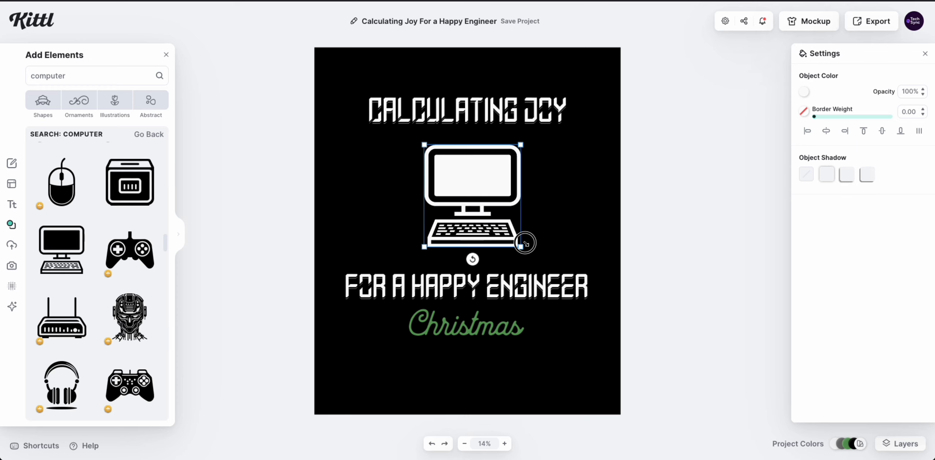
{"action": "left_click", "coordinate": [476, 75]}
{"action": "left_click_drag", "start_coordinate": [480, 104], "coordinate": [477, 95]}
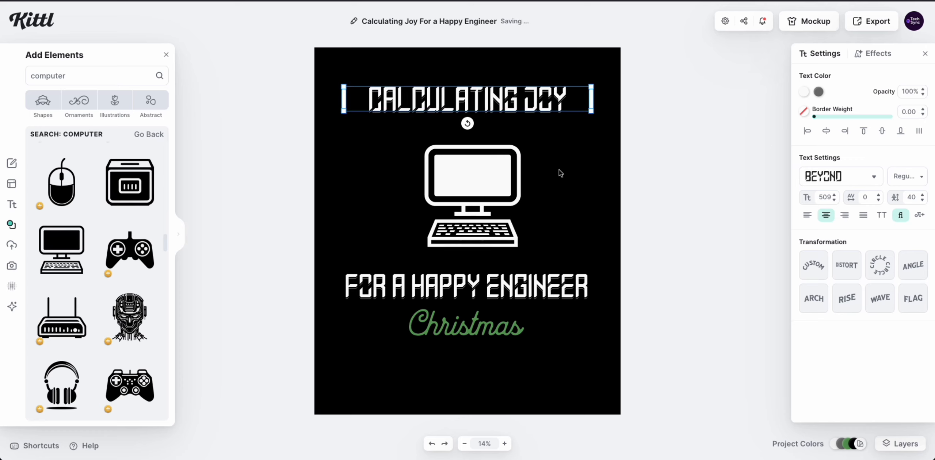
{"action": "left_click", "coordinate": [491, 181]}
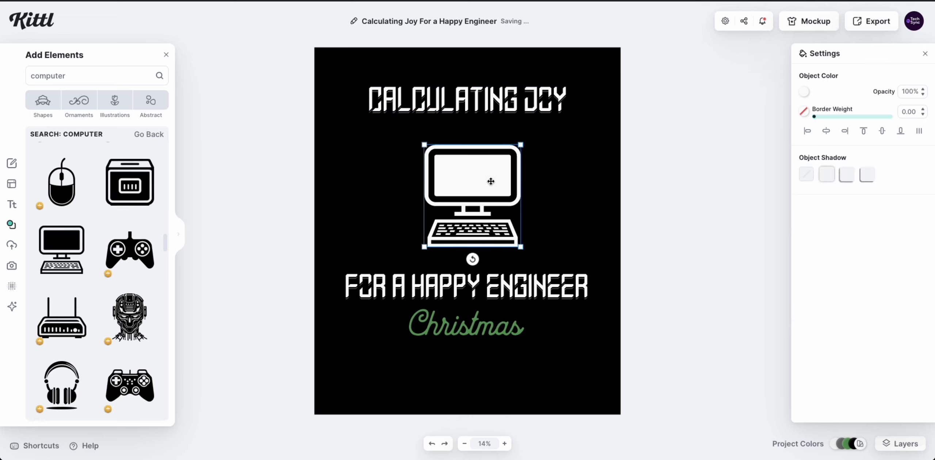
{"action": "left_click", "coordinate": [835, 133]}
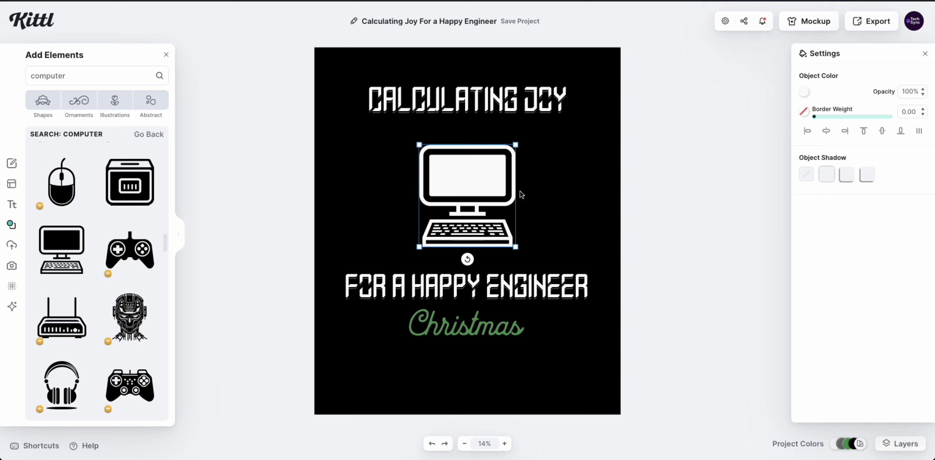
{"action": "left_click", "coordinate": [713, 206]}
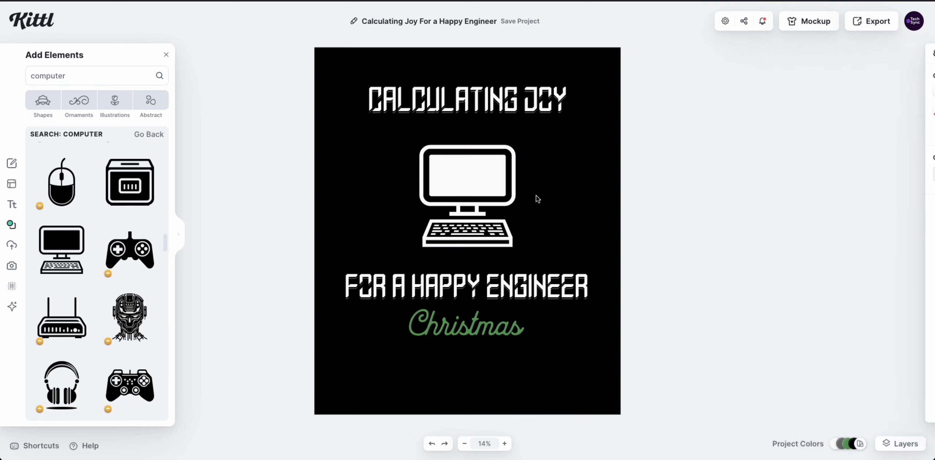
{"action": "left_click", "coordinate": [456, 179]}
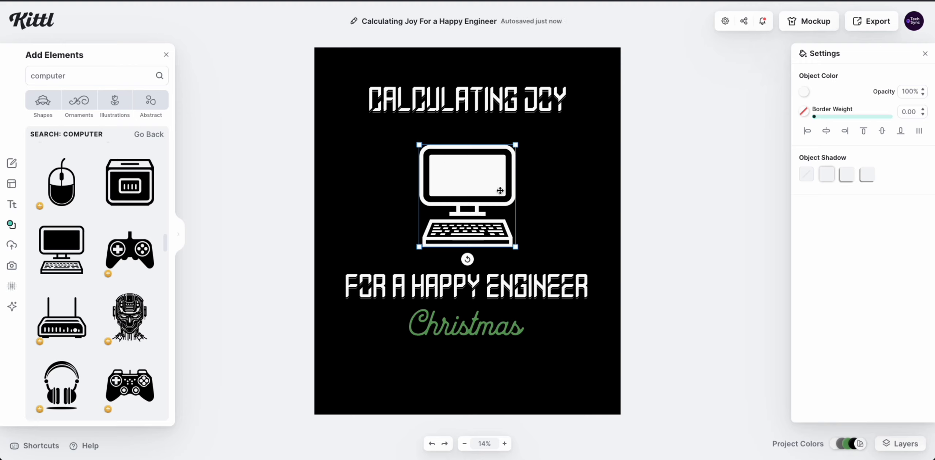
{"action": "left_click", "coordinate": [479, 102]}
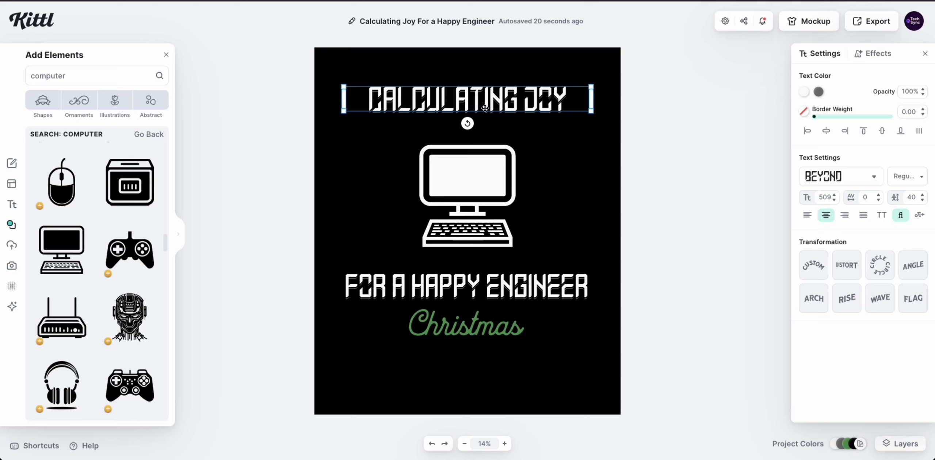
Paste a copy of CALCULATING JOY over the computer screen and bring it to the front.
{"action": "key", "text": "ctrl+v"}
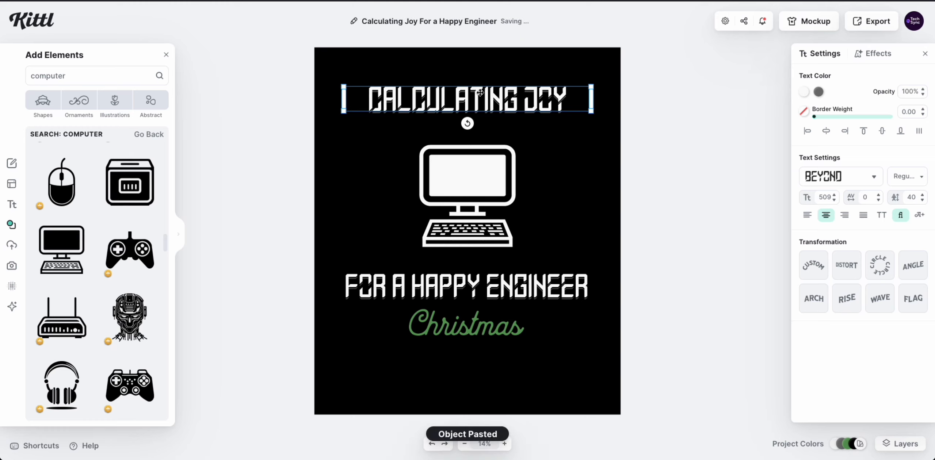
{"action": "left_click_drag", "start_coordinate": [478, 94], "coordinate": [471, 174]}
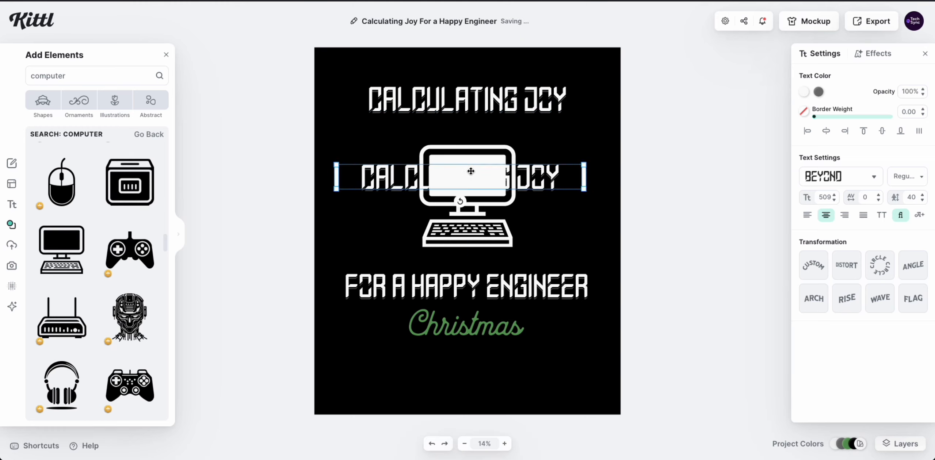
{"action": "right_click", "coordinate": [383, 180]}
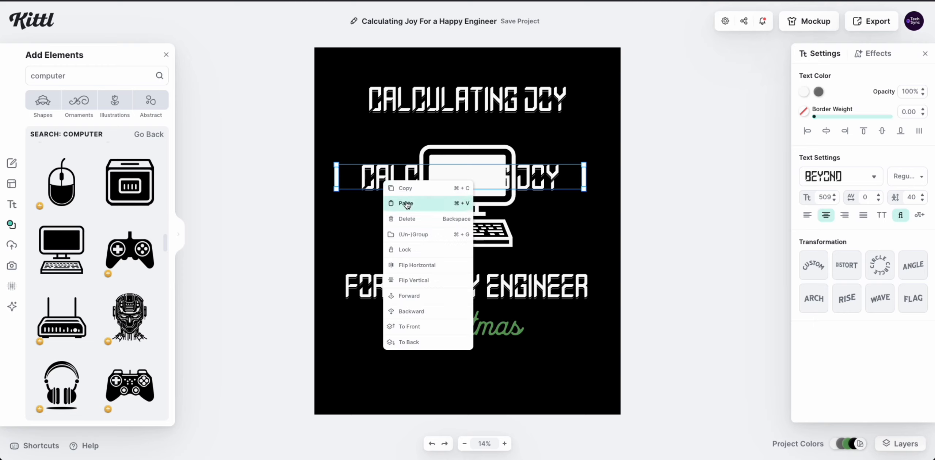
{"action": "left_click", "coordinate": [414, 329]}
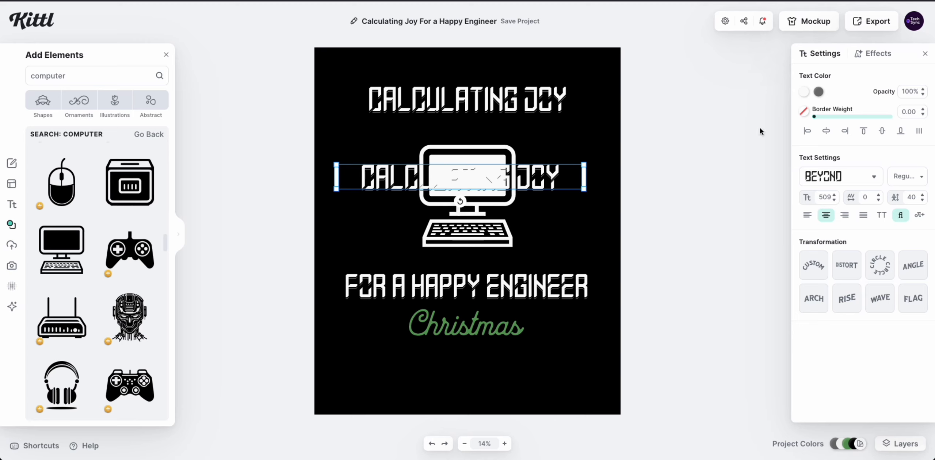
Remove the copy's line shadow and select all its letters for editing.
{"action": "left_click", "coordinate": [873, 54]}
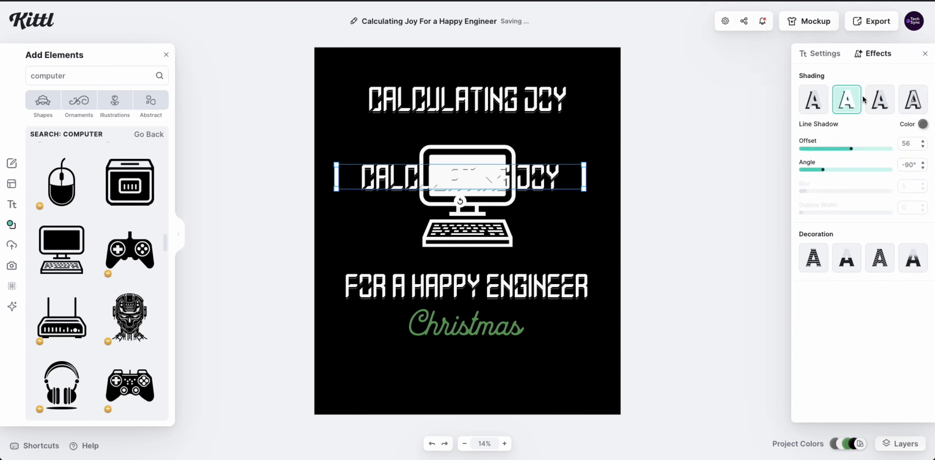
{"action": "left_click", "coordinate": [847, 108]}
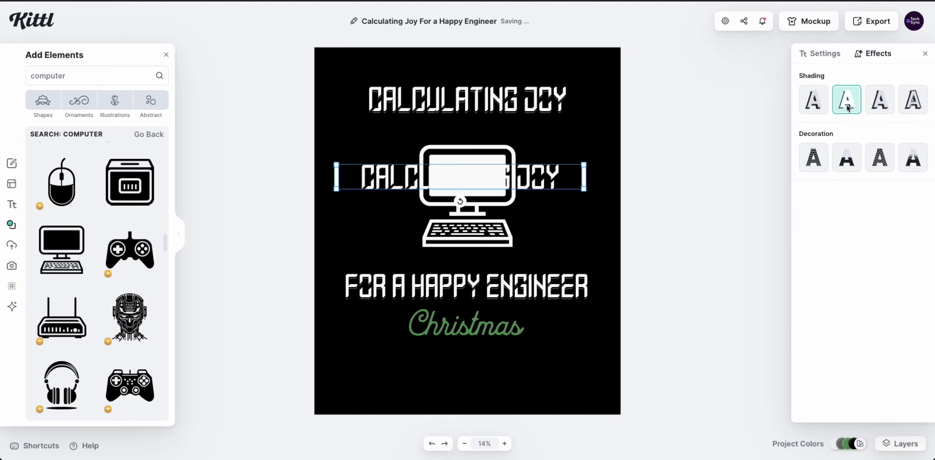
{"action": "double_click", "coordinate": [379, 184]}
{"action": "key", "text": "ctrl+a"}
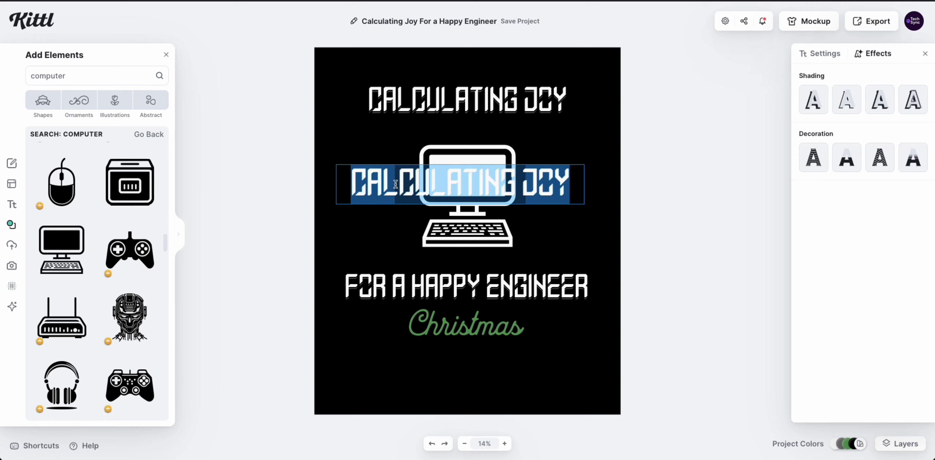
Make the copied title text black using the document colours.
{"action": "left_click", "coordinate": [827, 54]}
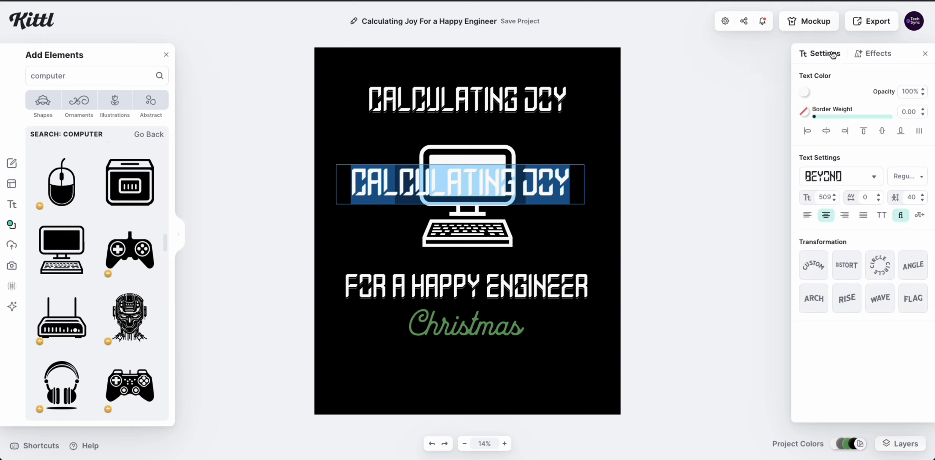
{"action": "left_click", "coordinate": [805, 92]}
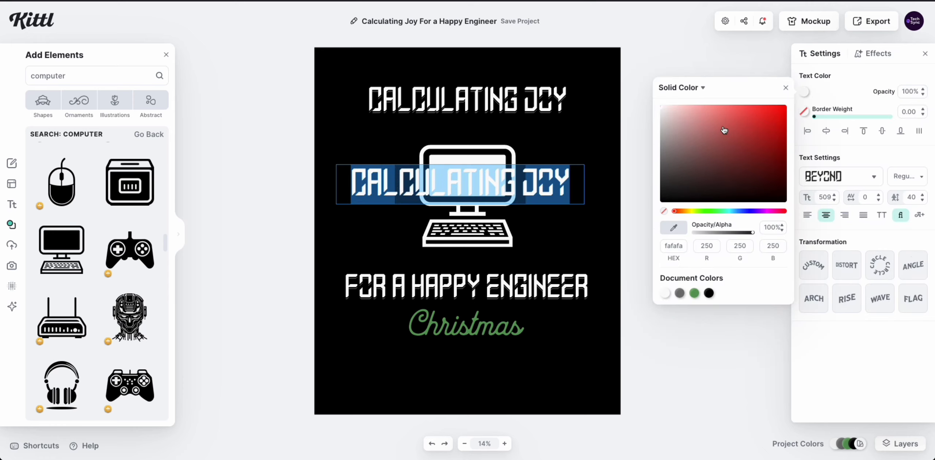
{"action": "mouse_move", "coordinate": [766, 162]}
{"action": "left_mouse_down"}
{"action": "mouse_move", "coordinate": [774, 169]}
{"action": "mouse_move", "coordinate": [750, 165]}
{"action": "left_mouse_up"}
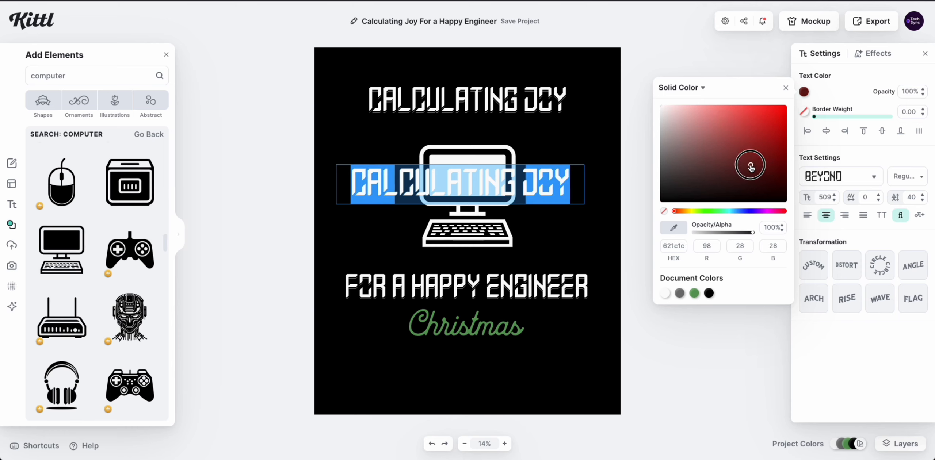
{"action": "left_click", "coordinate": [680, 294]}
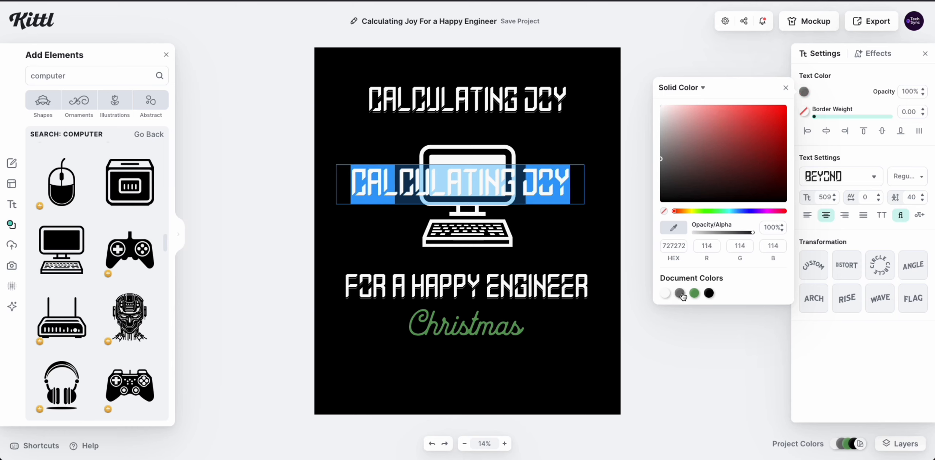
{"action": "left_click", "coordinate": [710, 293]}
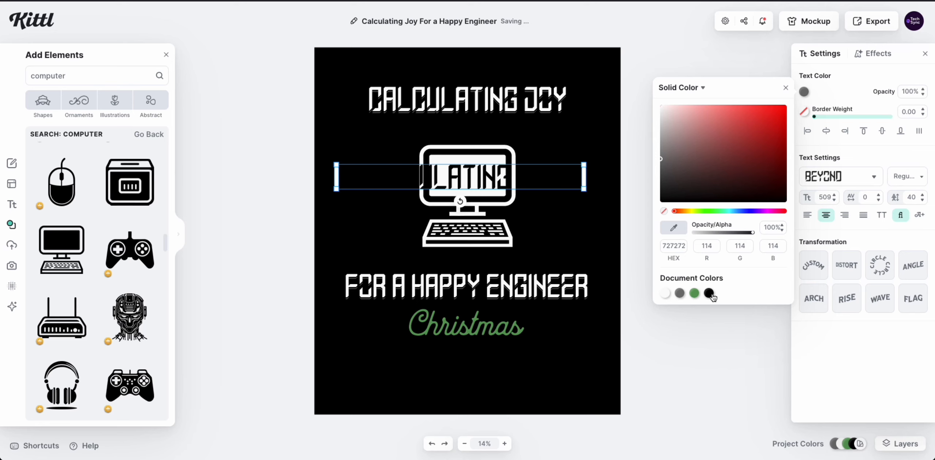
{"action": "left_click", "coordinate": [537, 230]}
Shrink the black text copy to size 156 and fit it inside the monitor screen.
{"action": "left_click", "coordinate": [577, 185]}
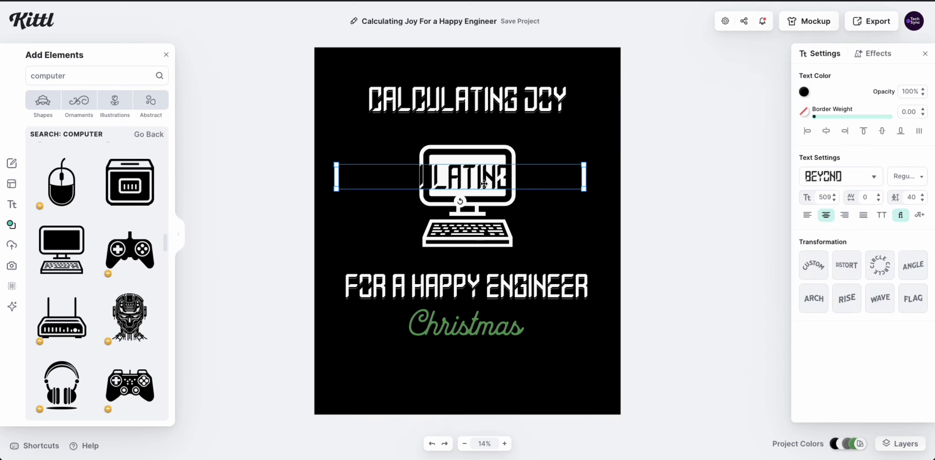
{"action": "left_click_drag", "start_coordinate": [584, 189], "coordinate": [486, 169]}
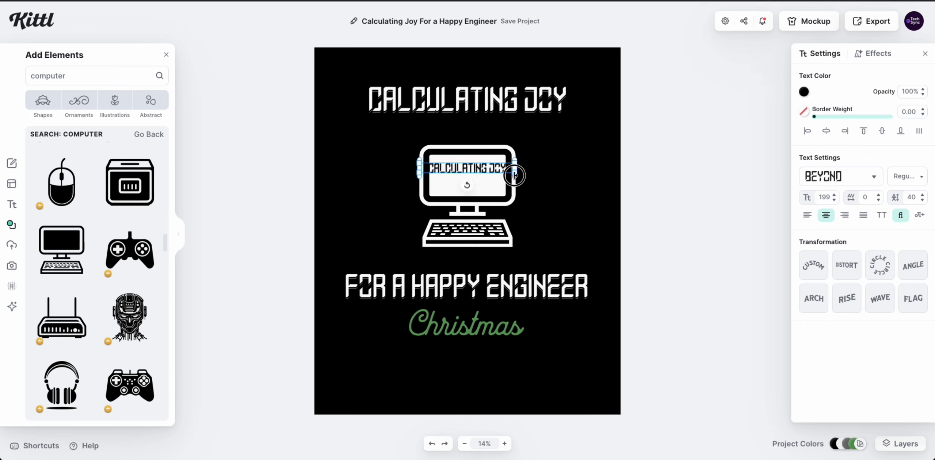
{"action": "left_click", "coordinate": [484, 168]}
{"action": "left_click_drag", "start_coordinate": [484, 168], "coordinate": [500, 168]}
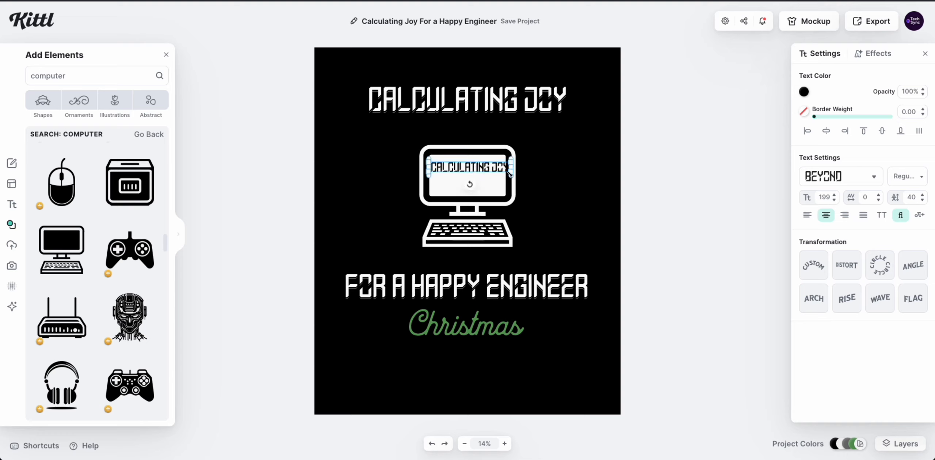
{"action": "mouse_move", "coordinate": [511, 175]}
{"action": "left_mouse_down"}
{"action": "mouse_move", "coordinate": [476, 166]}
{"action": "mouse_move", "coordinate": [505, 164]}
{"action": "left_mouse_up"}
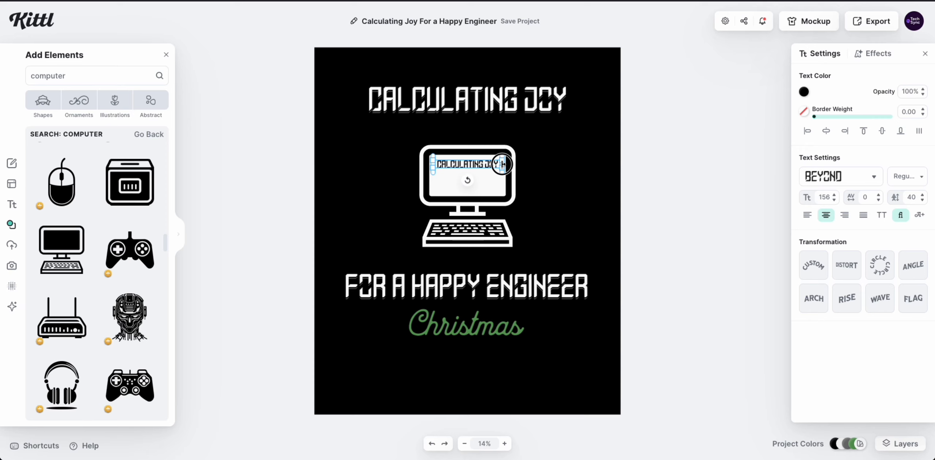
{"action": "double_click", "coordinate": [469, 165]}
{"action": "double_click", "coordinate": [468, 165]}
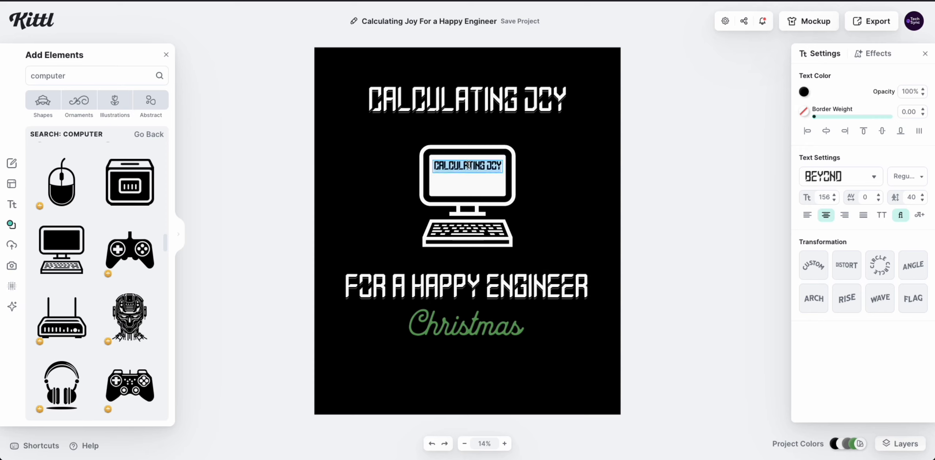
{"action": "type", "text": "0100011"}
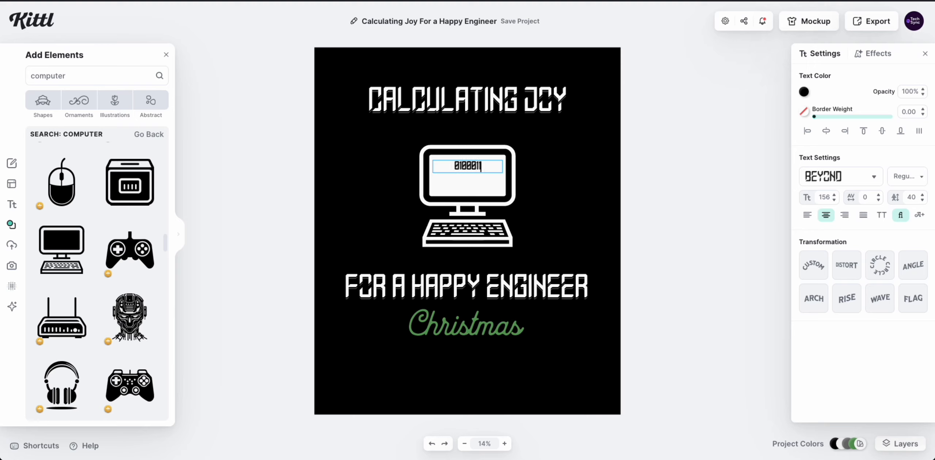
{"action": "type", "text": "0011000"}
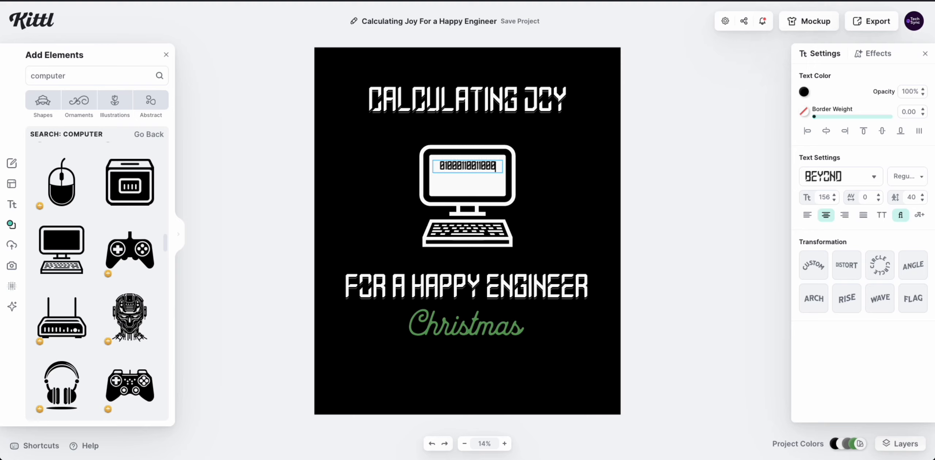
{"action": "type", "text": "100"}
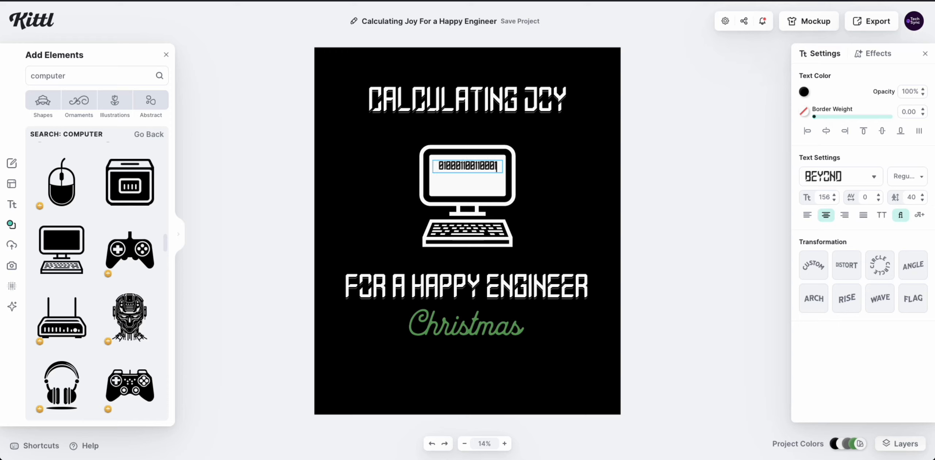
{"action": "key", "text": "Escape"}
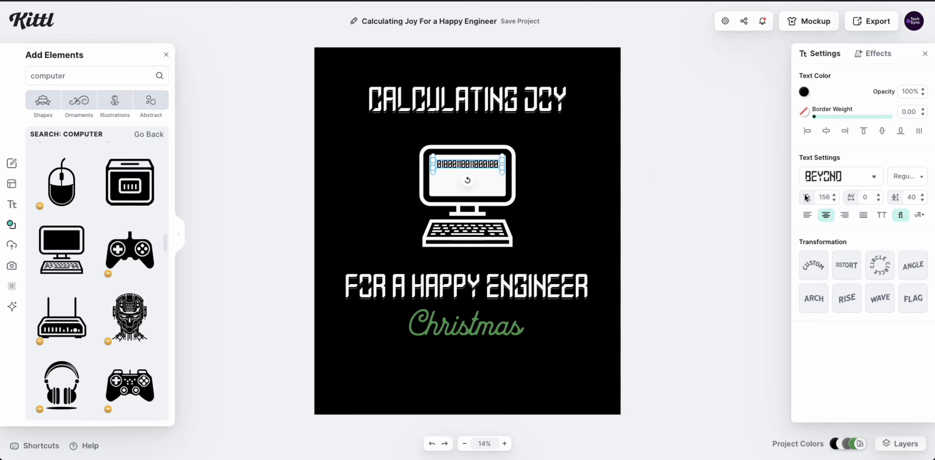
Widen the binary text's letter spacing to 50 and delete the wrapped last digit.
{"action": "left_click", "coordinate": [880, 194]}
{"action": "left_click", "coordinate": [879, 195]}
{"action": "left_click", "coordinate": [880, 195]}
{"action": "left_click", "coordinate": [879, 194]}
{"action": "left_click", "coordinate": [880, 195]}
{"action": "left_click", "coordinate": [880, 195]}
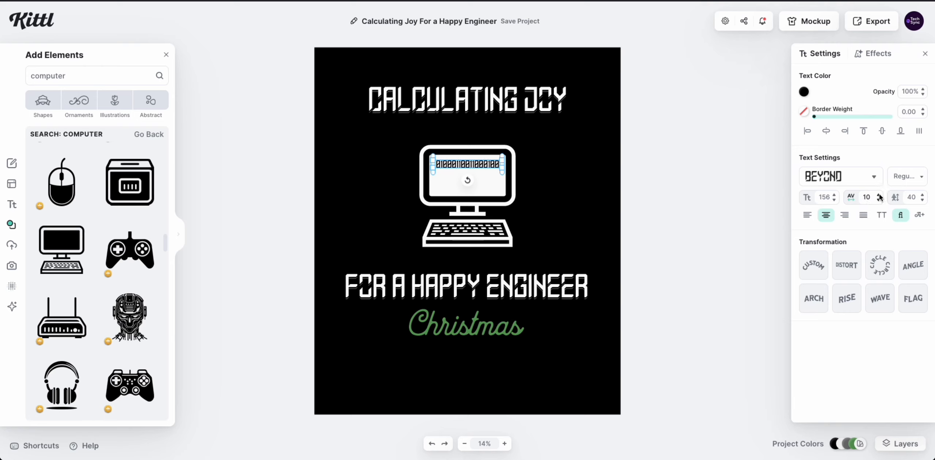
{"action": "left_click", "coordinate": [880, 195]}
{"action": "left_click", "coordinate": [879, 195]}
{"action": "left_click", "coordinate": [880, 195]}
{"action": "left_click", "coordinate": [880, 194]}
{"action": "left_click", "coordinate": [880, 195]}
{"action": "left_click", "coordinate": [880, 194]}
{"action": "left_click", "coordinate": [879, 195]}
{"action": "left_click", "coordinate": [880, 194]}
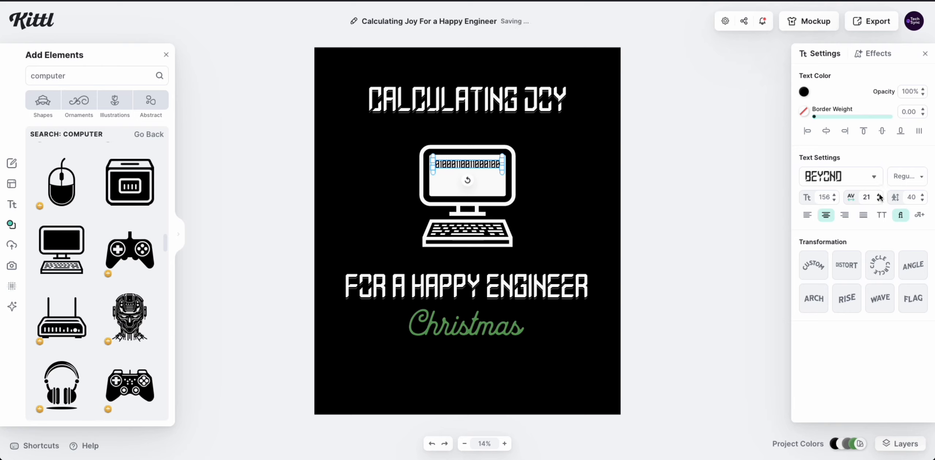
{"action": "left_click", "coordinate": [879, 194]}
{"action": "left_click", "coordinate": [879, 195]}
{"action": "left_click", "coordinate": [880, 195]}
{"action": "left_click", "coordinate": [880, 194]}
{"action": "left_click", "coordinate": [880, 194]}
{"action": "left_click", "coordinate": [880, 195]}
{"action": "left_click", "coordinate": [879, 194]}
{"action": "left_click", "coordinate": [468, 176]}
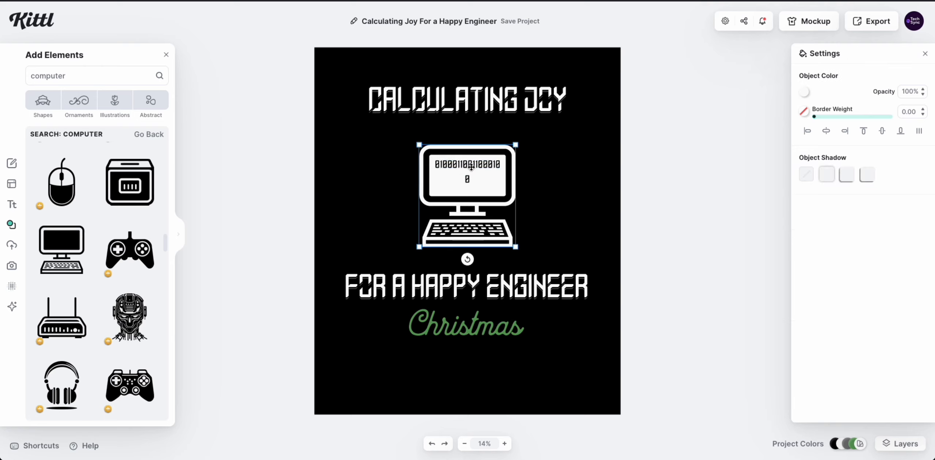
{"action": "left_click", "coordinate": [470, 165]}
{"action": "left_click", "coordinate": [471, 179]}
{"action": "left_click", "coordinate": [467, 178]}
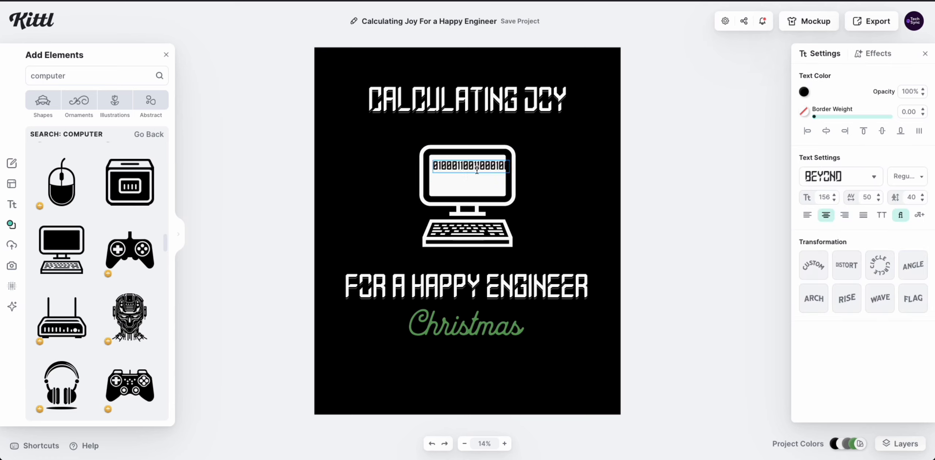
{"action": "key", "text": "BackSpace"}
{"action": "key", "text": "Escape"}
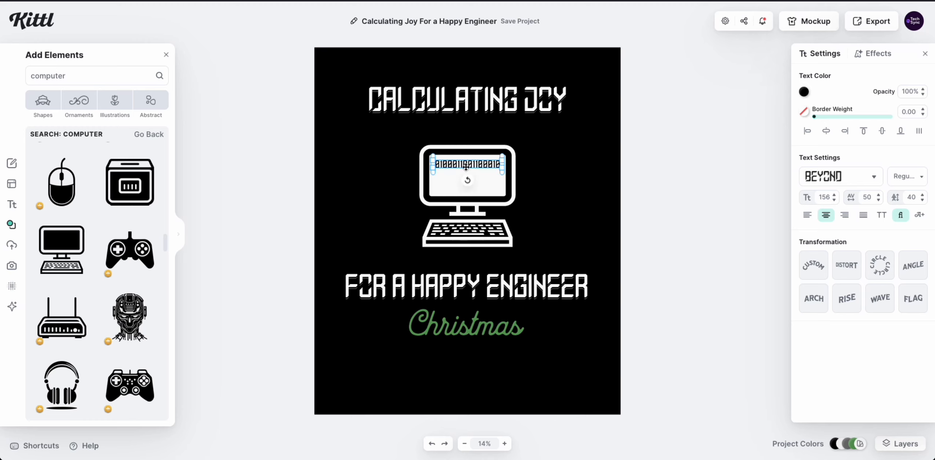
{"action": "left_click", "coordinate": [743, 182]}
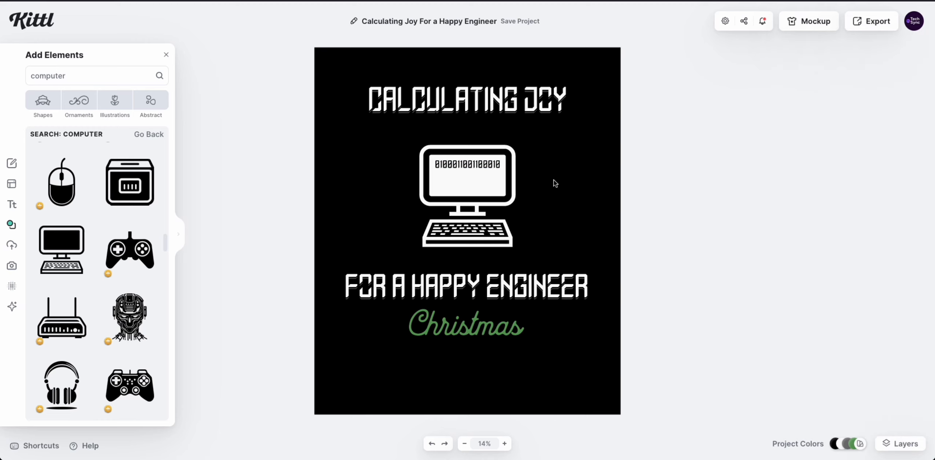
Paste a copy of the binary line and move it below the first line.
{"action": "left_click", "coordinate": [480, 166]}
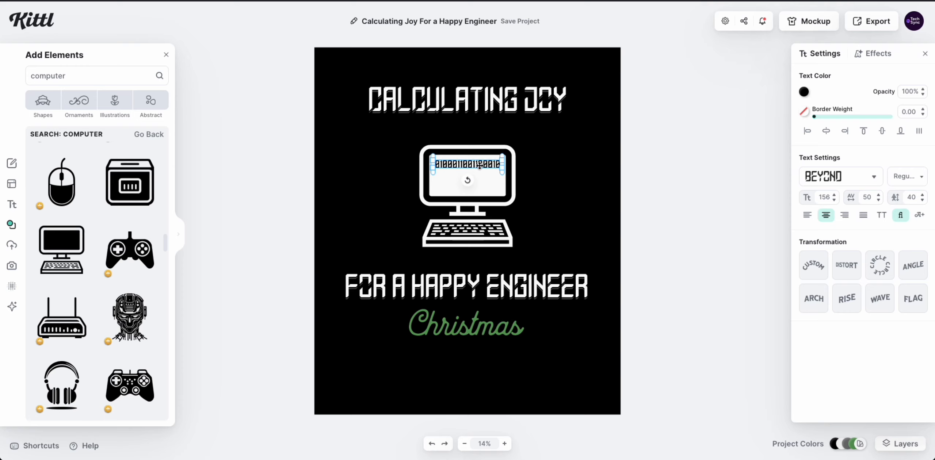
{"action": "key", "text": "ctrl+v"}
{"action": "left_click", "coordinate": [475, 164]}
{"action": "left_click_drag", "start_coordinate": [475, 164], "coordinate": [449, 180]}
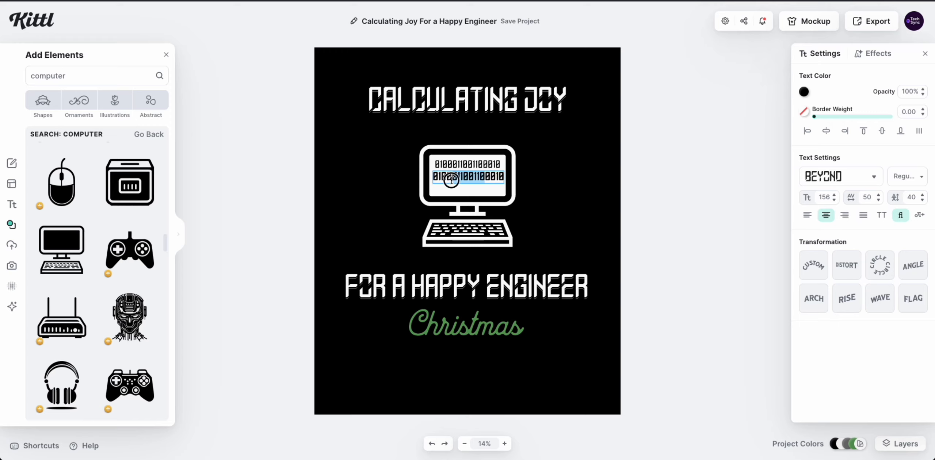
Cut the second binary line to 01000010, left-align it under the first, and select both lines.
{"action": "key", "text": "BackSpace"}
{"action": "key", "text": "Escape"}
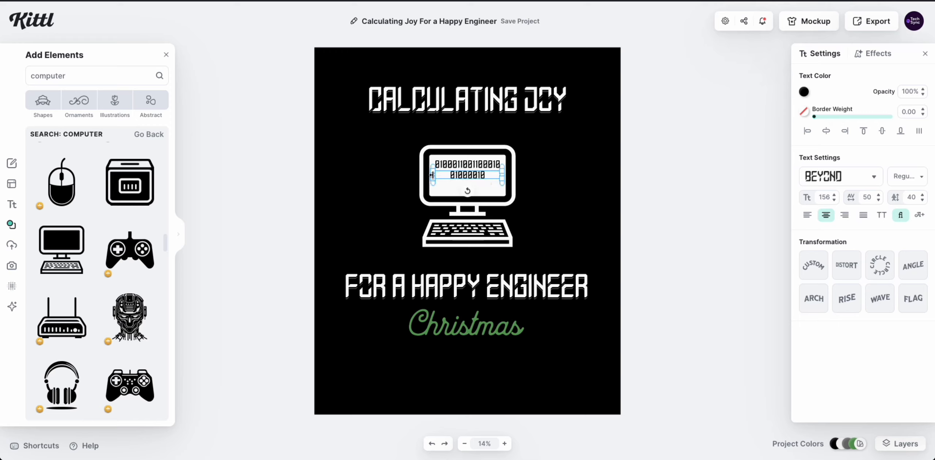
{"action": "left_click", "coordinate": [434, 174]}
{"action": "mouse_move", "coordinate": [434, 175]}
{"action": "left_mouse_down"}
{"action": "mouse_move", "coordinate": [473, 175]}
{"action": "mouse_move", "coordinate": [449, 175]}
{"action": "left_mouse_up"}
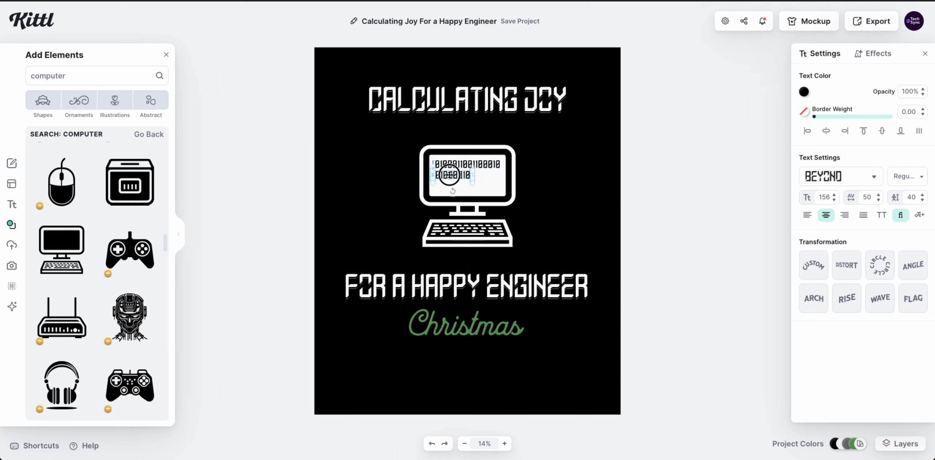
{"action": "left_click", "coordinate": [675, 173]}
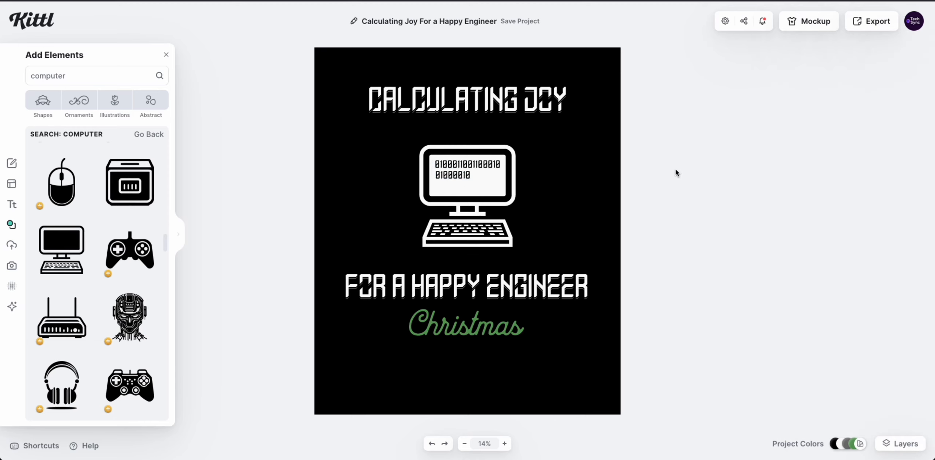
{"action": "left_click", "coordinate": [464, 175]}
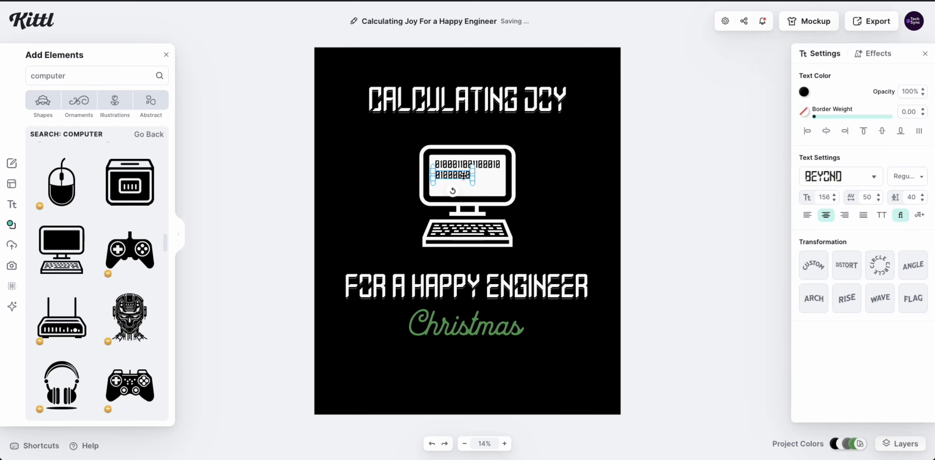
{"action": "left_click", "coordinate": [687, 180]}
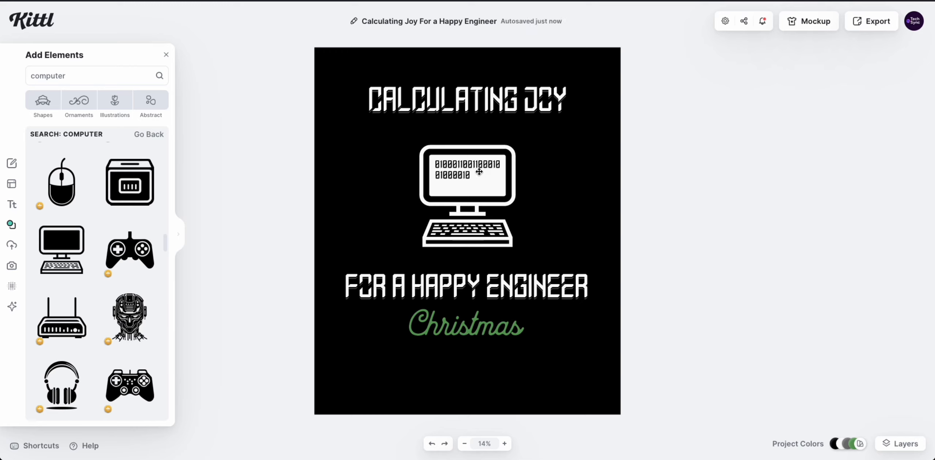
{"action": "left_click", "coordinate": [479, 170]}
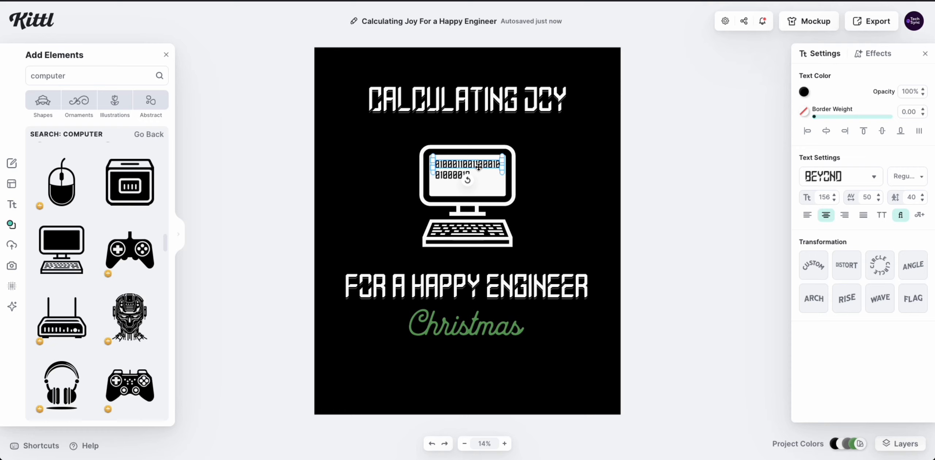
{"action": "left_click", "coordinate": [447, 177], "text": "shift"}
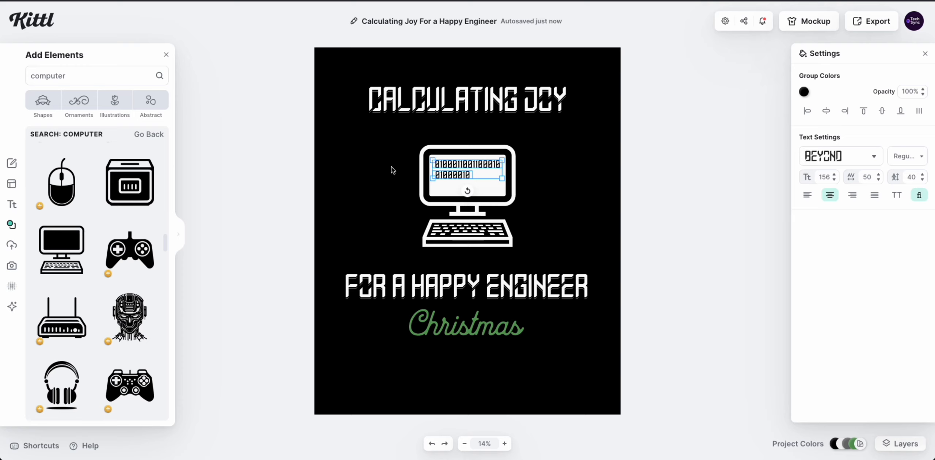
Group the two binary lines together.
{"action": "right_click", "coordinate": [473, 164]}
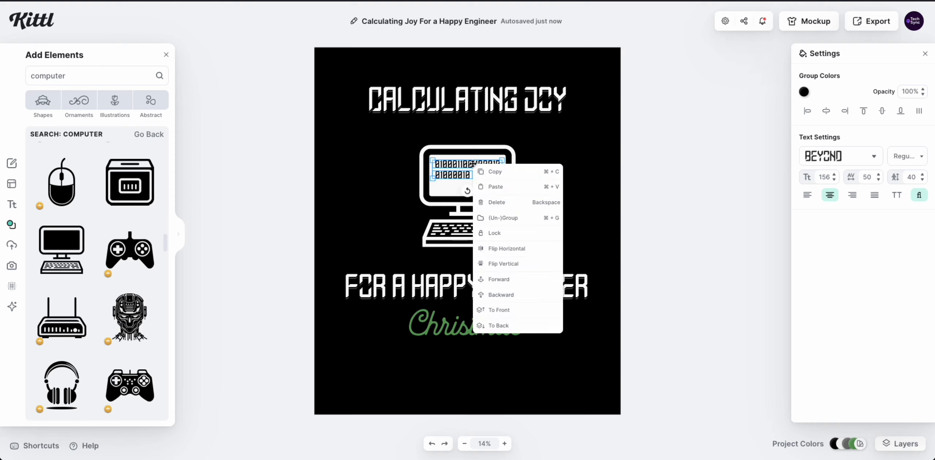
{"action": "left_click", "coordinate": [519, 221]}
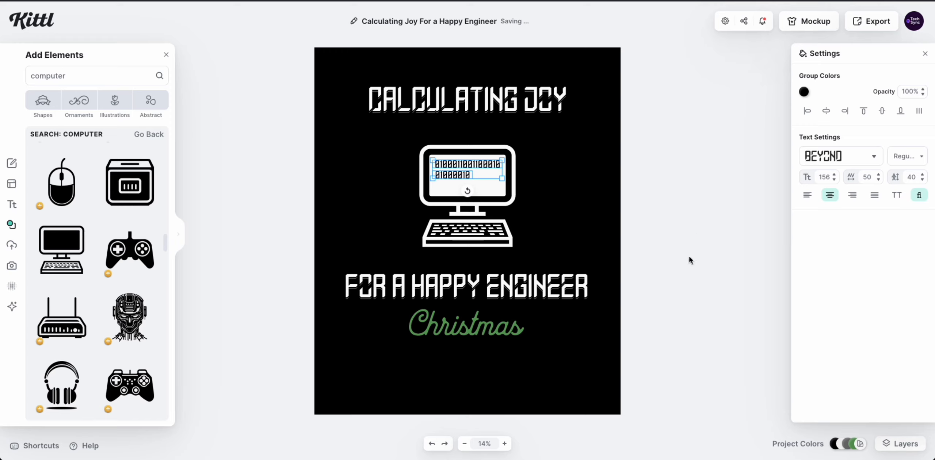
{"action": "left_click", "coordinate": [679, 197]}
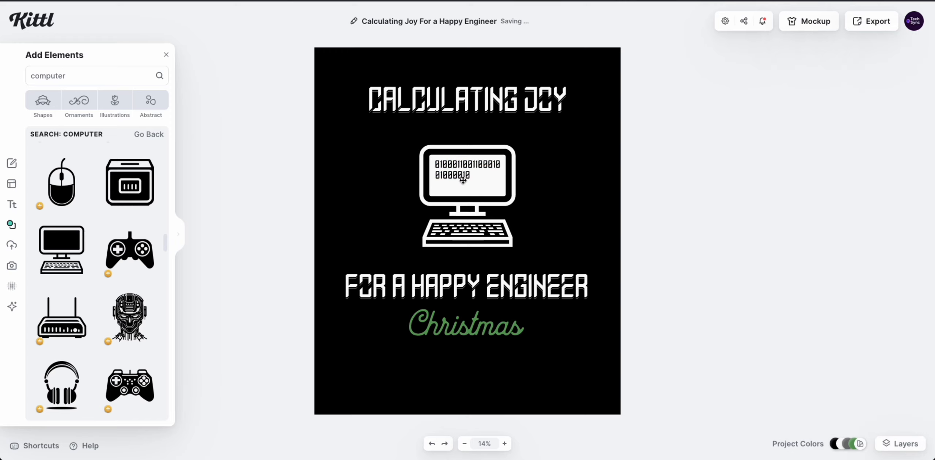
Nudge the binary group left then right until it is centred on the monitor screen.
{"action": "left_click", "coordinate": [477, 167]}
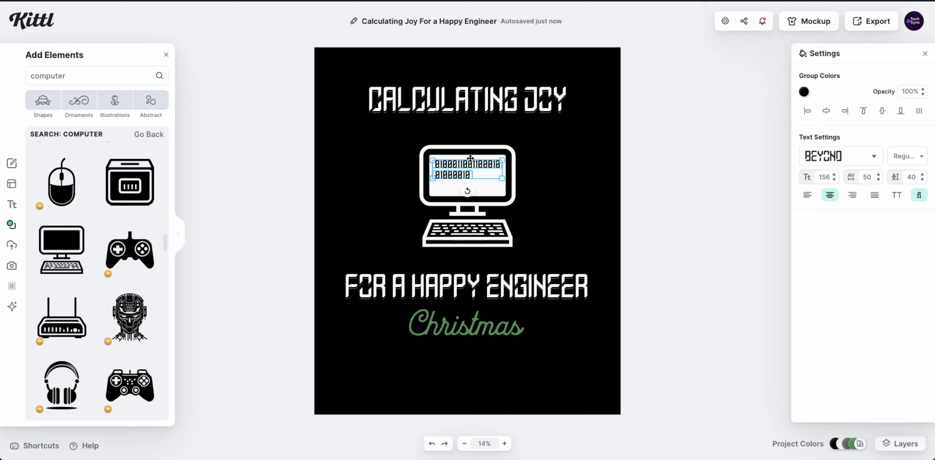
{"action": "left_click", "coordinate": [471, 165]}
{"action": "left_click_drag", "start_coordinate": [471, 165], "coordinate": [469, 165]}
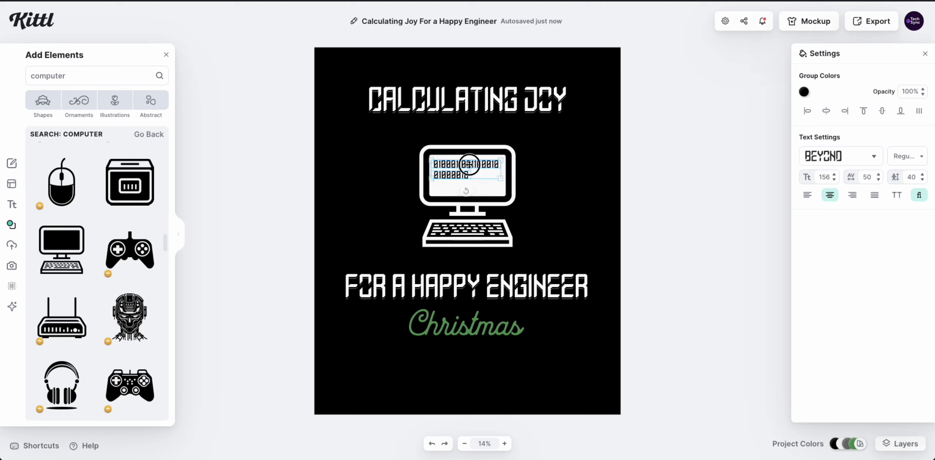
{"action": "left_click", "coordinate": [691, 152]}
{"action": "left_click", "coordinate": [491, 165]}
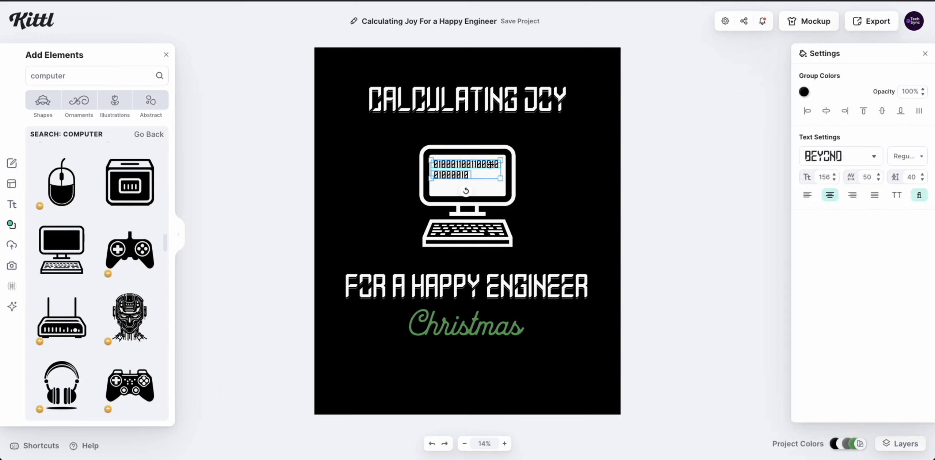
{"action": "left_click", "coordinate": [485, 165]}
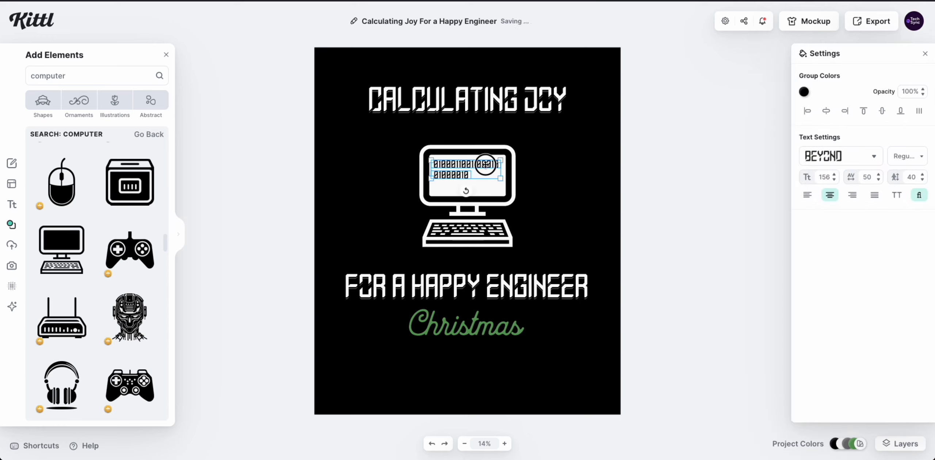
{"action": "left_click_drag", "start_coordinate": [485, 164], "coordinate": [487, 164]}
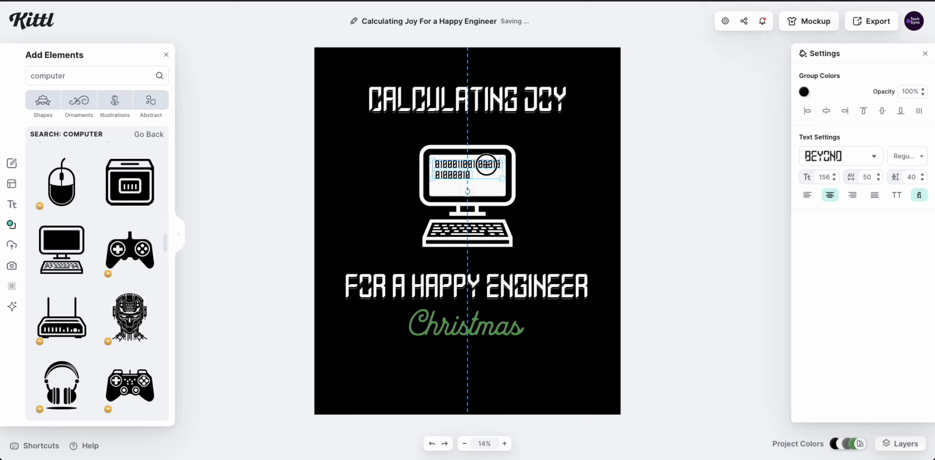
{"action": "left_click", "coordinate": [701, 178]}
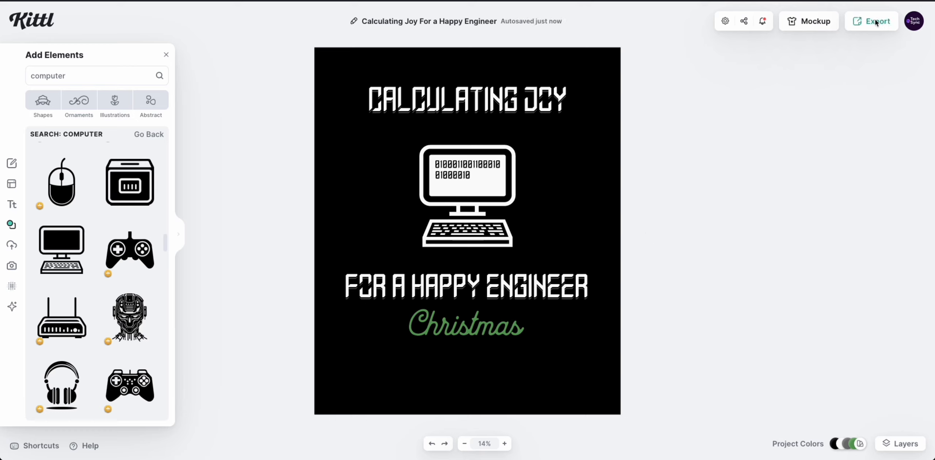
Open Download Design and confirm the 4500 × 5400 px size at 300 DPI.
{"action": "left_click", "coordinate": [876, 20]}
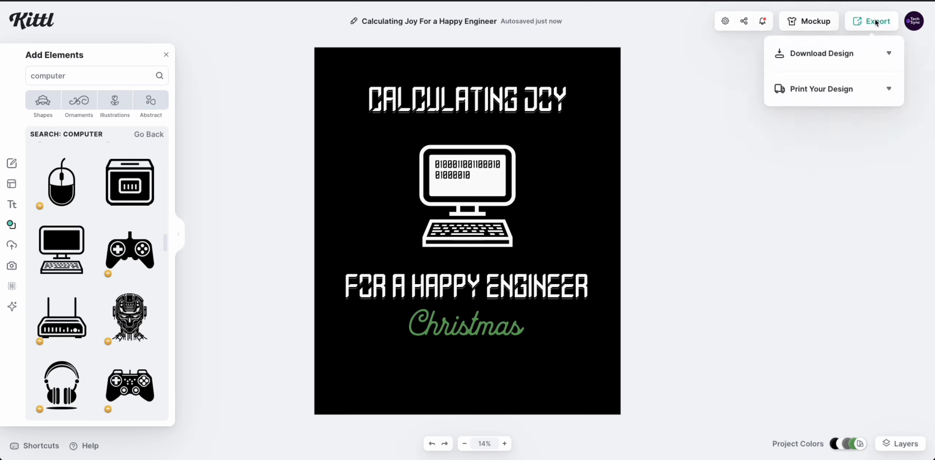
{"action": "left_click", "coordinate": [843, 64]}
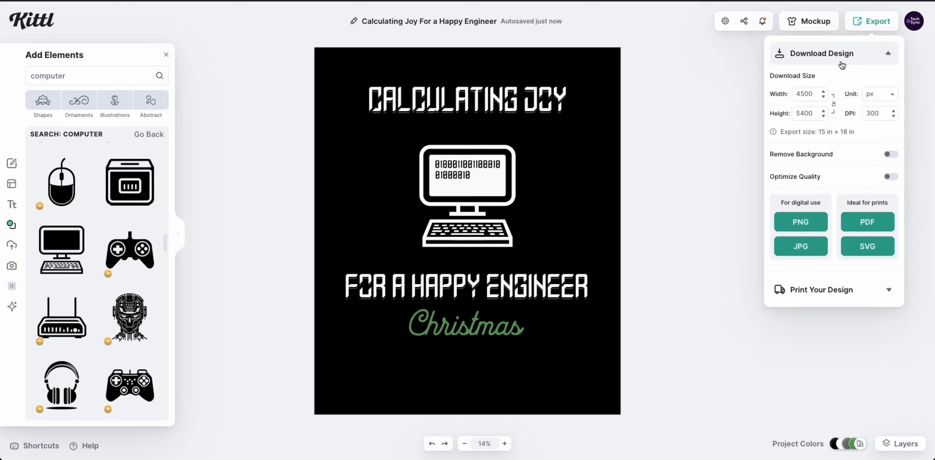
{"action": "double_click", "coordinate": [811, 95]}
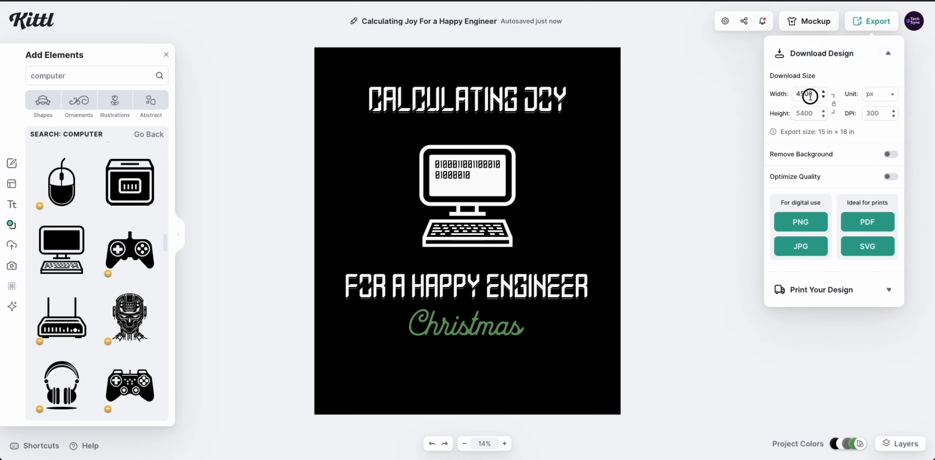
{"action": "double_click", "coordinate": [813, 114]}
{"action": "double_click", "coordinate": [881, 115]}
{"action": "left_click", "coordinate": [851, 152]}
Turn on Remove Background and Optimize Quality, then save the design as a PNG.
{"action": "left_click", "coordinate": [891, 155]}
{"action": "left_click", "coordinate": [891, 178]}
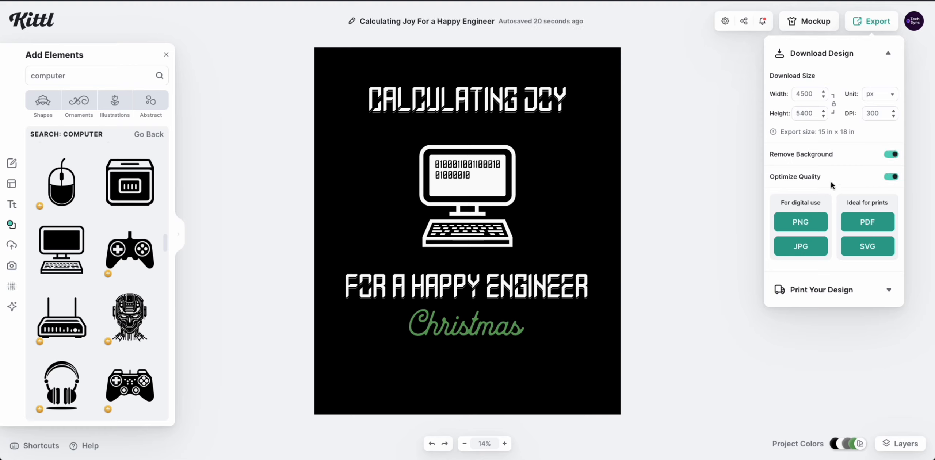
{"action": "left_click", "coordinate": [801, 222]}
{"action": "left_click", "coordinate": [697, 269]}
{"action": "left_click", "coordinate": [715, 129]}
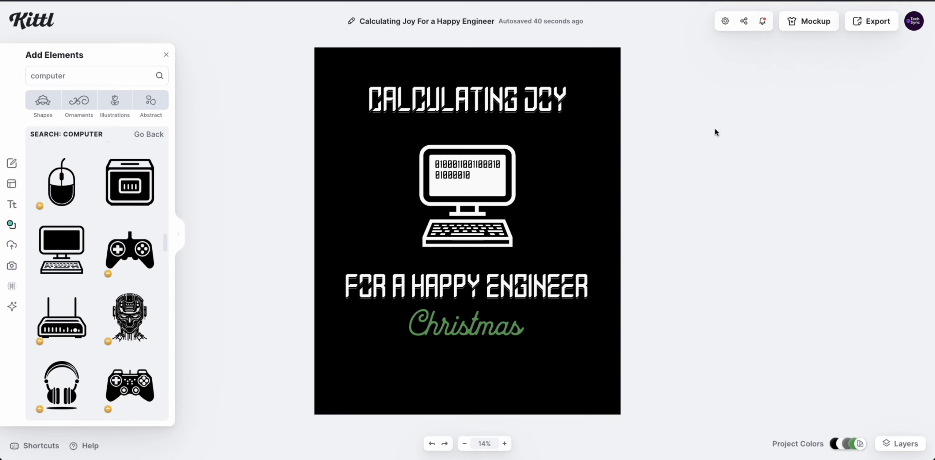
Place the design on the T-shirt mockup, enlarged and centred on the shirt.
{"action": "left_click", "coordinate": [810, 26]}
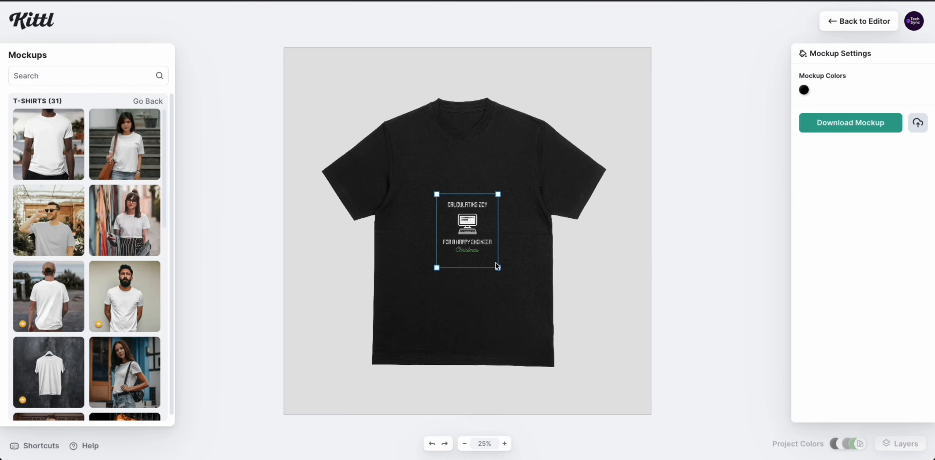
{"action": "left_click_drag", "start_coordinate": [498, 267], "coordinate": [570, 385]}
{"action": "left_click_drag", "start_coordinate": [495, 246], "coordinate": [476, 216]}
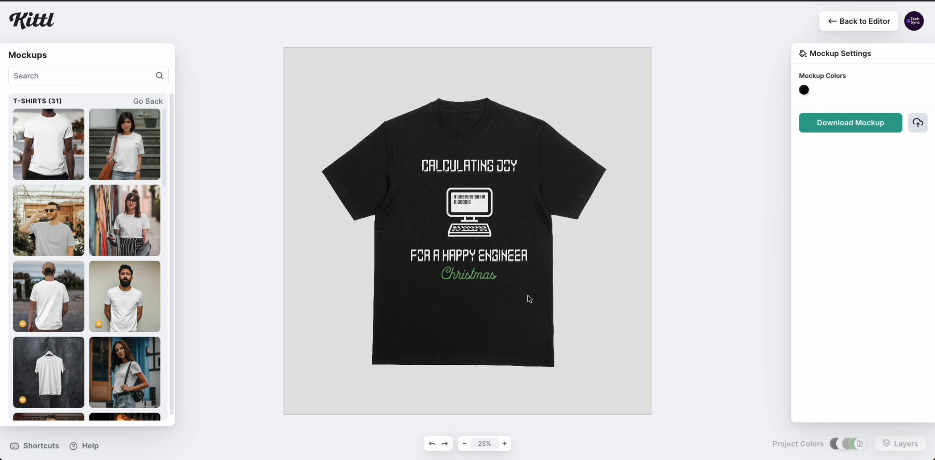
{"action": "left_click_drag", "start_coordinate": [478, 253], "coordinate": [478, 252]}
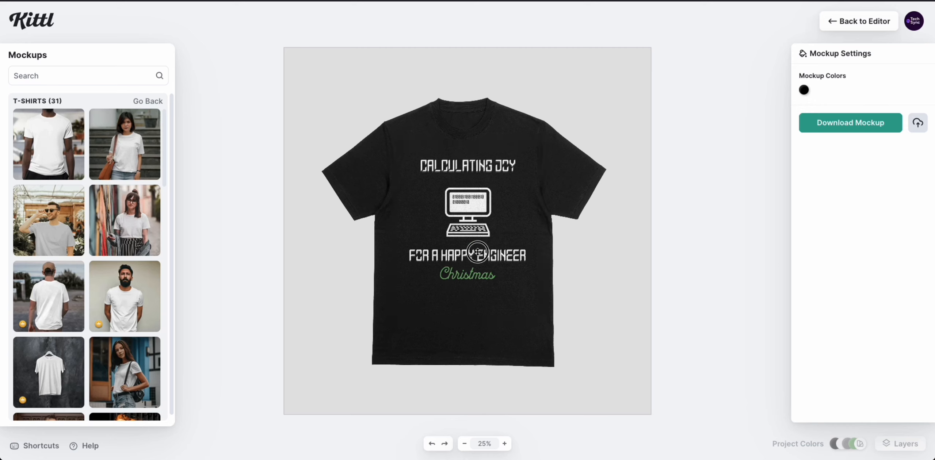
{"action": "left_click", "coordinate": [610, 399]}
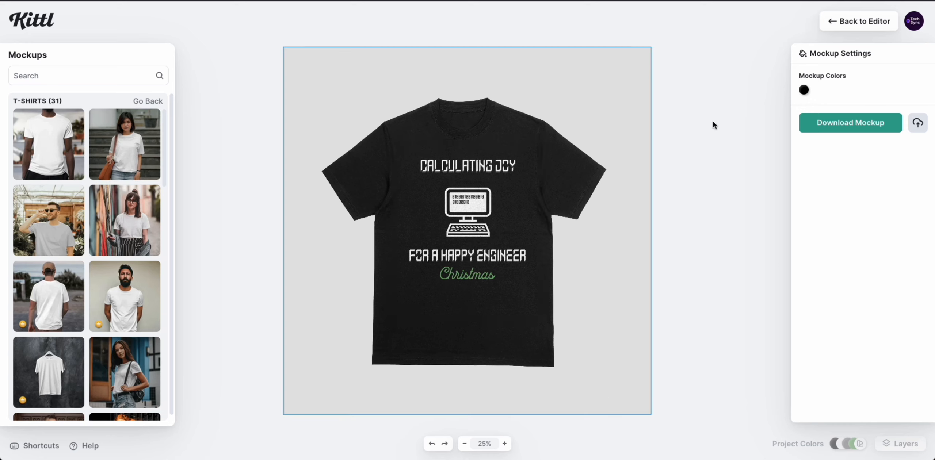
Keep the shirt colour black and download the flat-tee mockup image.
{"action": "left_click", "coordinate": [805, 90]}
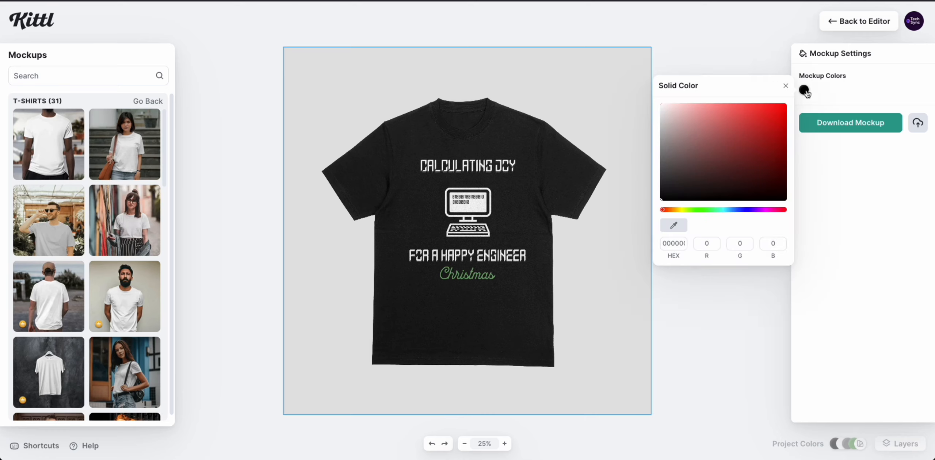
{"action": "left_click", "coordinate": [730, 302]}
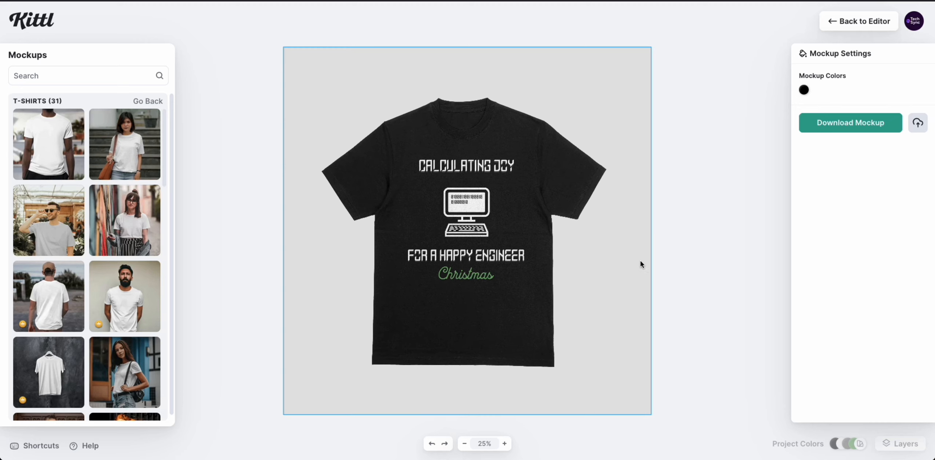
{"action": "left_click", "coordinate": [862, 126]}
{"action": "scroll", "coordinate": [76, 210], "scroll_direction": "down", "scroll_amount": 3}
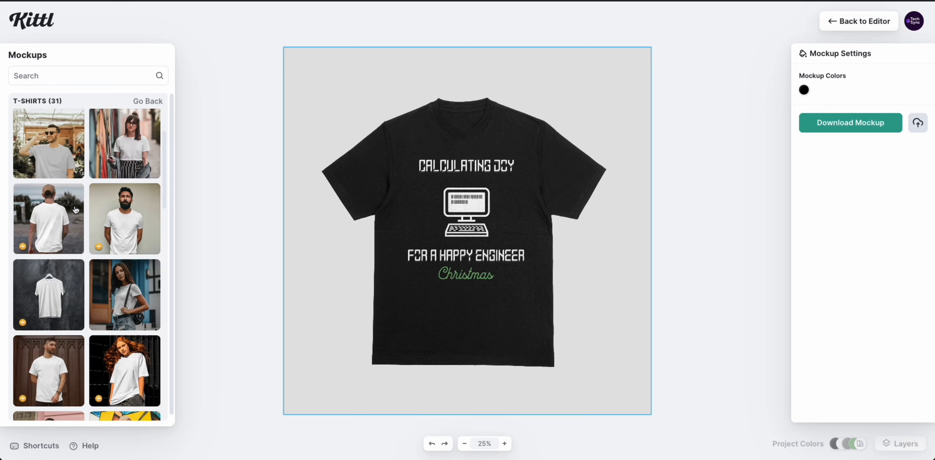
{"action": "scroll", "coordinate": [76, 209], "scroll_direction": "down", "scroll_amount": 4}
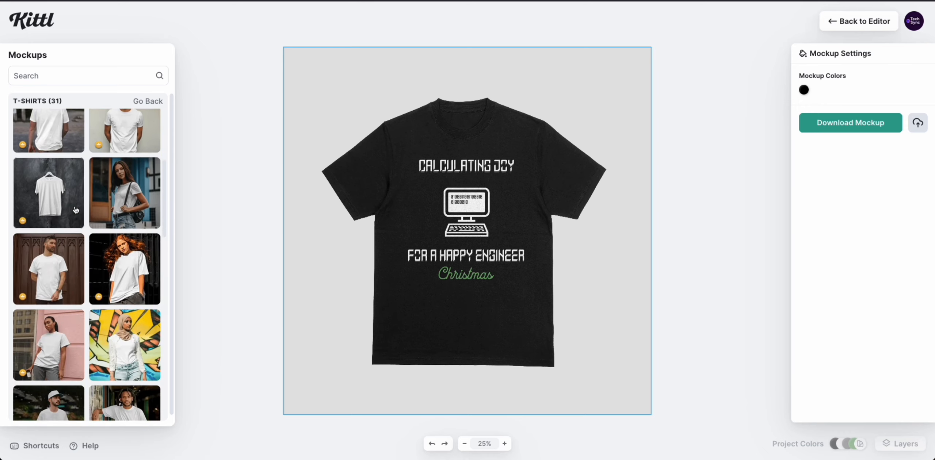
{"action": "scroll", "coordinate": [75, 210], "scroll_direction": "up", "scroll_amount": 7}
Switch to the bearded man's black tee and enlarge and centre the design on his chest.
{"action": "left_click", "coordinate": [124, 297]}
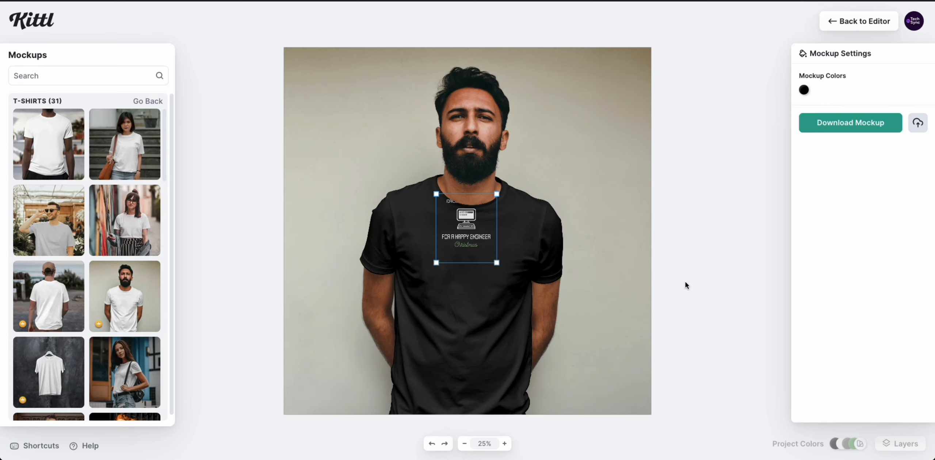
{"action": "left_click_drag", "start_coordinate": [499, 264], "coordinate": [554, 349]}
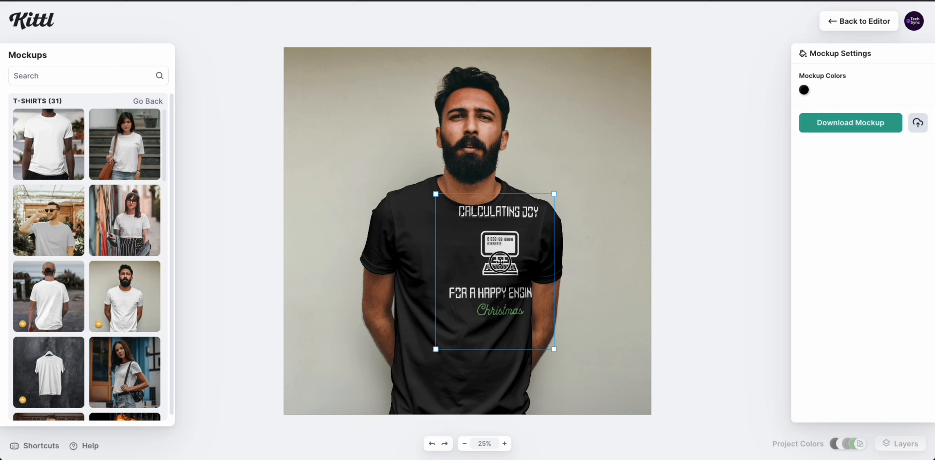
{"action": "left_click_drag", "start_coordinate": [504, 255], "coordinate": [474, 277]}
{"action": "left_click", "coordinate": [555, 321]}
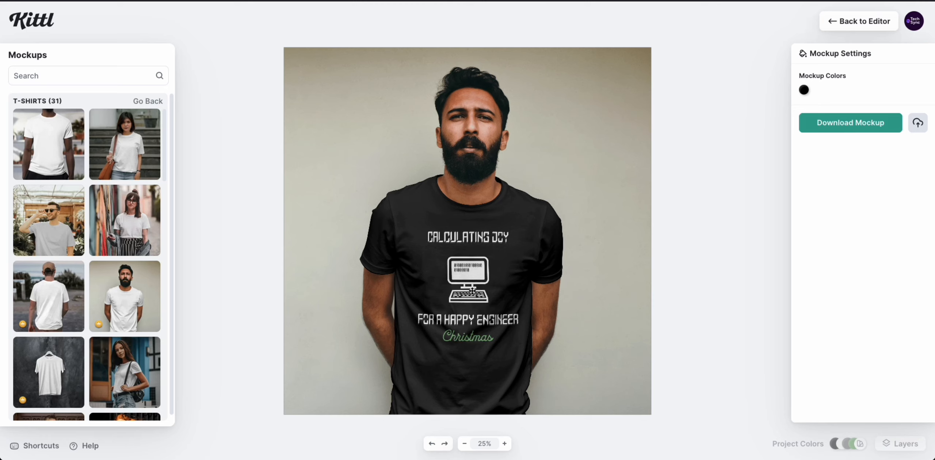
{"action": "left_click_drag", "start_coordinate": [472, 291], "coordinate": [473, 290]}
{"action": "left_click", "coordinate": [735, 289]}
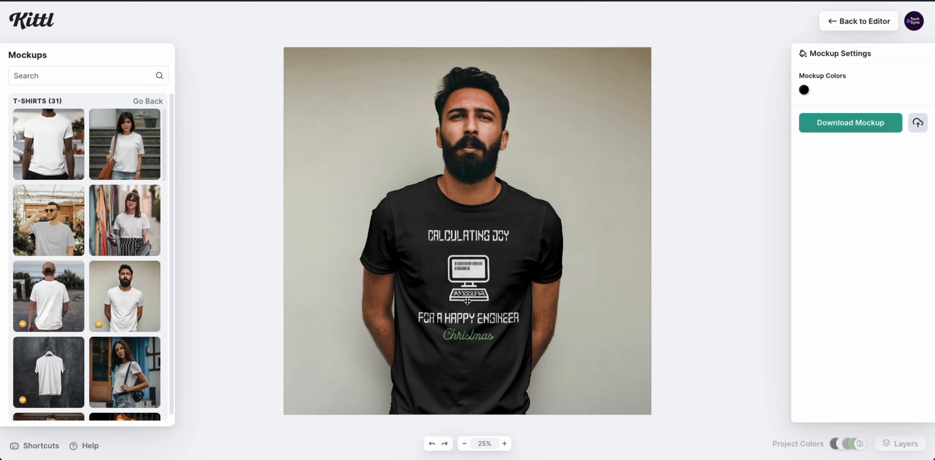
Fit the whole mockup photo in view and save the finished mockup image.
{"action": "scroll", "coordinate": [468, 301], "scroll_direction": "up", "scroll_amount": 5}
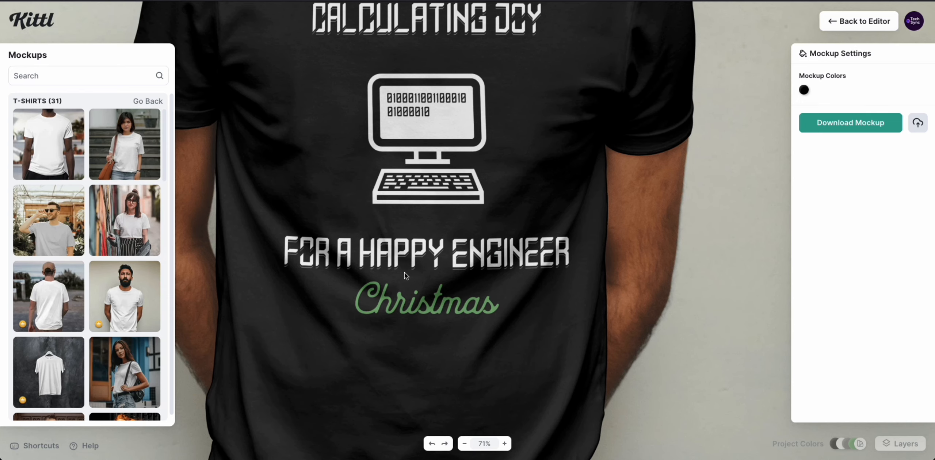
{"action": "key", "text": "shift+1"}
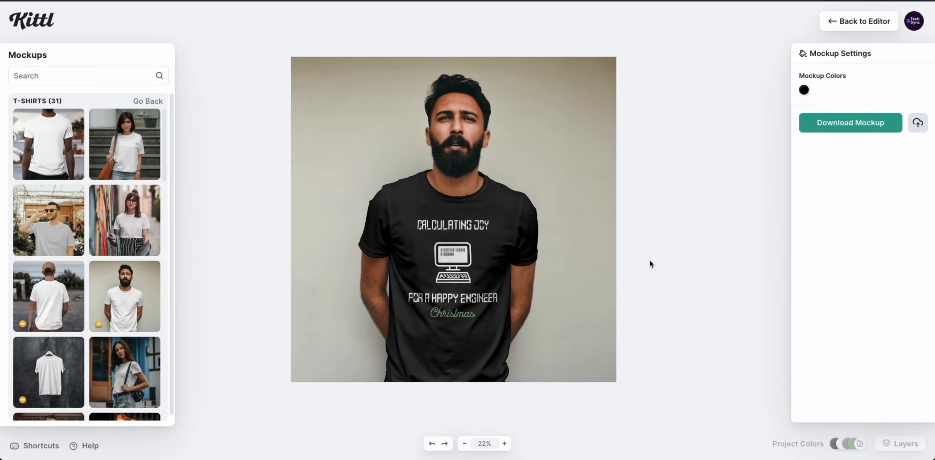
{"action": "left_click", "coordinate": [837, 126]}
{"action": "key", "text": "Return"}
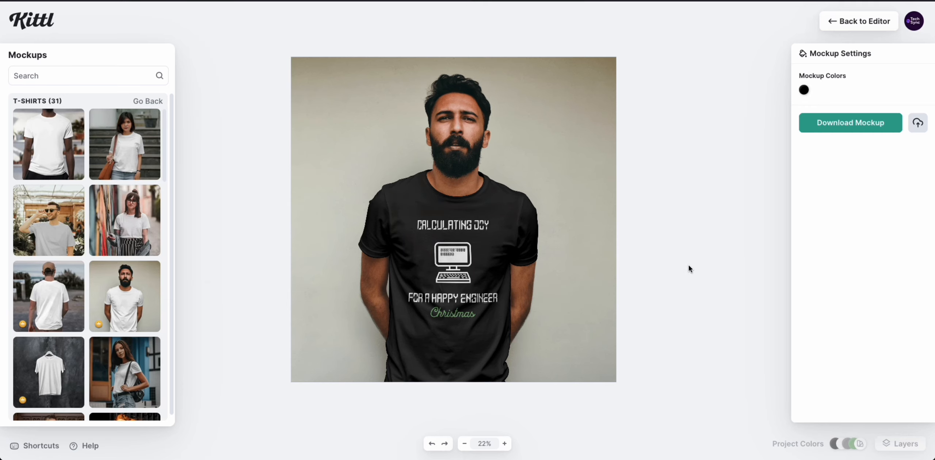